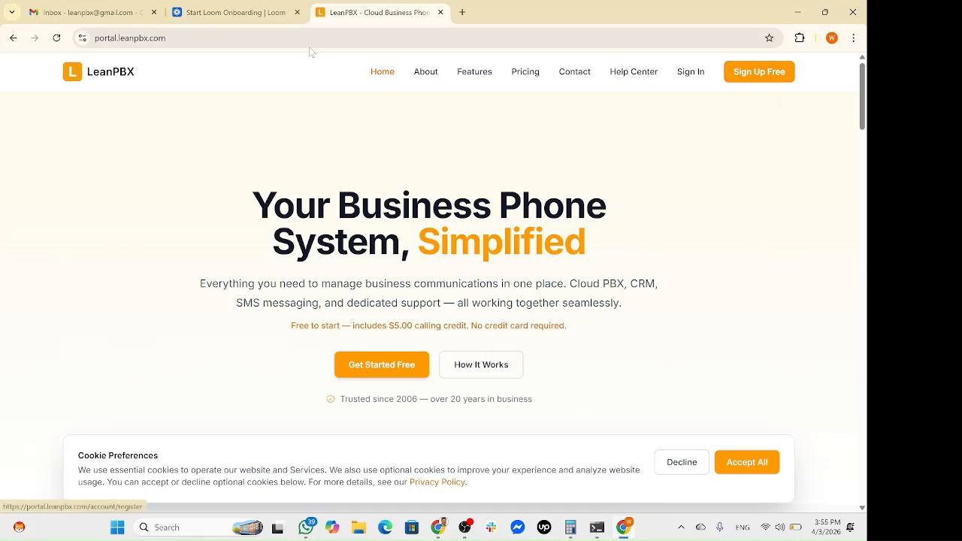
# Start a free LeanPBX sign-up and submit the account details.
pyautogui.click(751, 77)
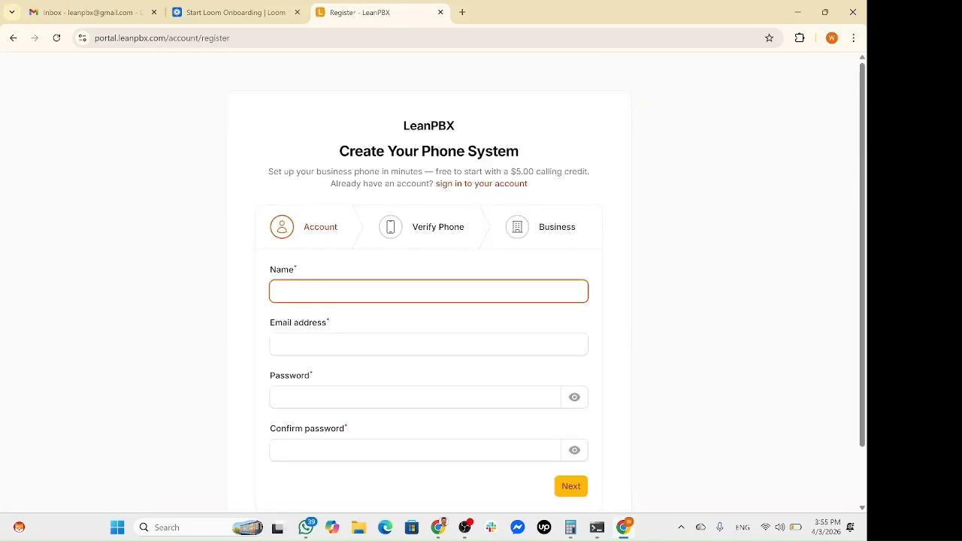
pyautogui.scroll(-1, 720, 198)
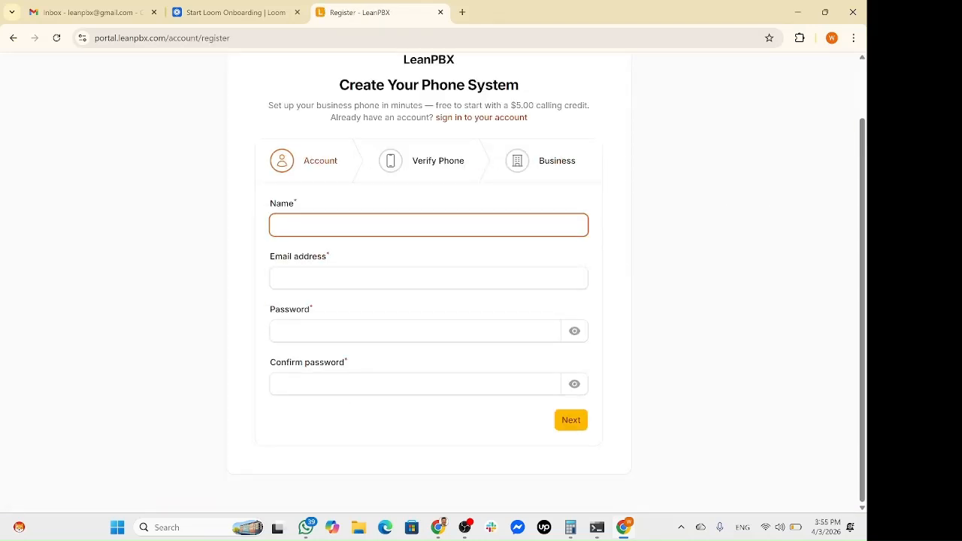
pyautogui.write('W')
pyautogui.click(573, 427)
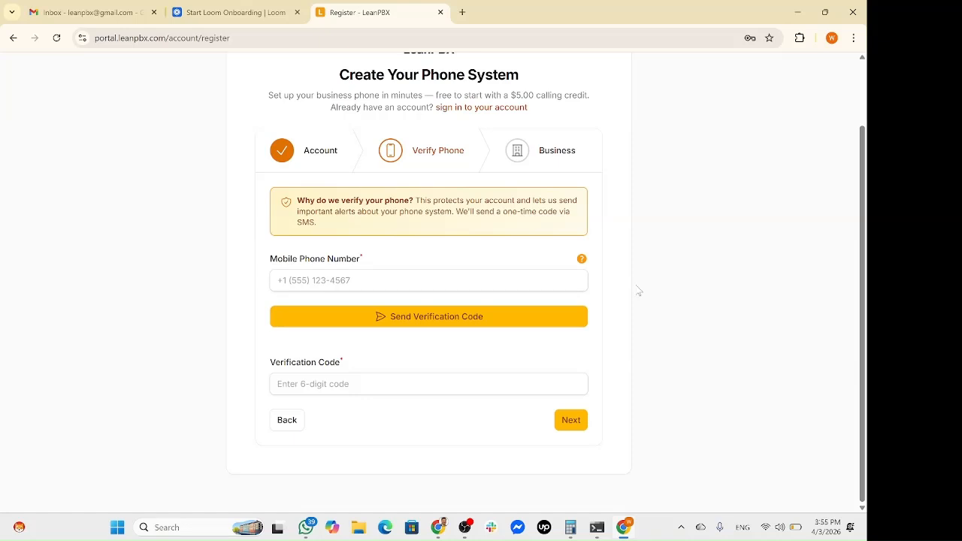
# Verify the account holder's mobile number with an SMS code.
pyautogui.click(342, 280)
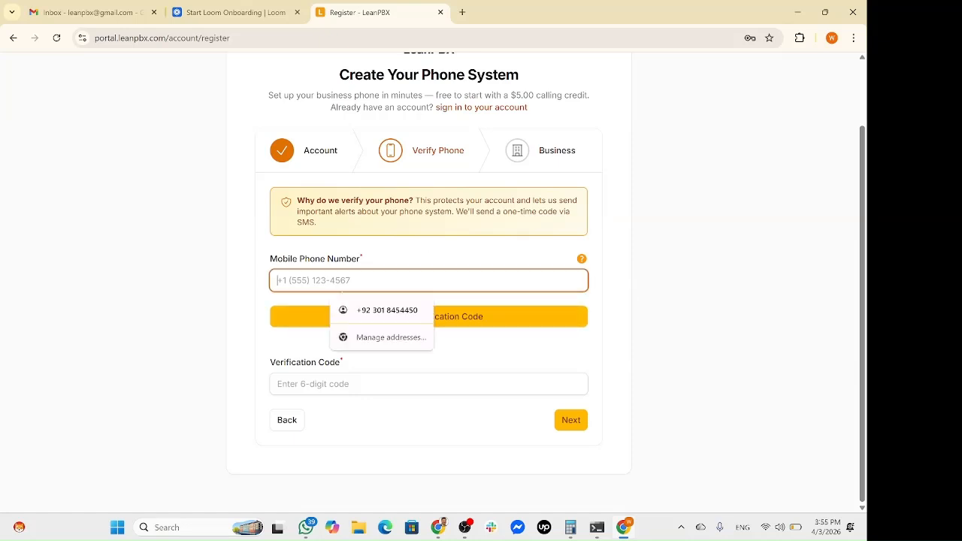
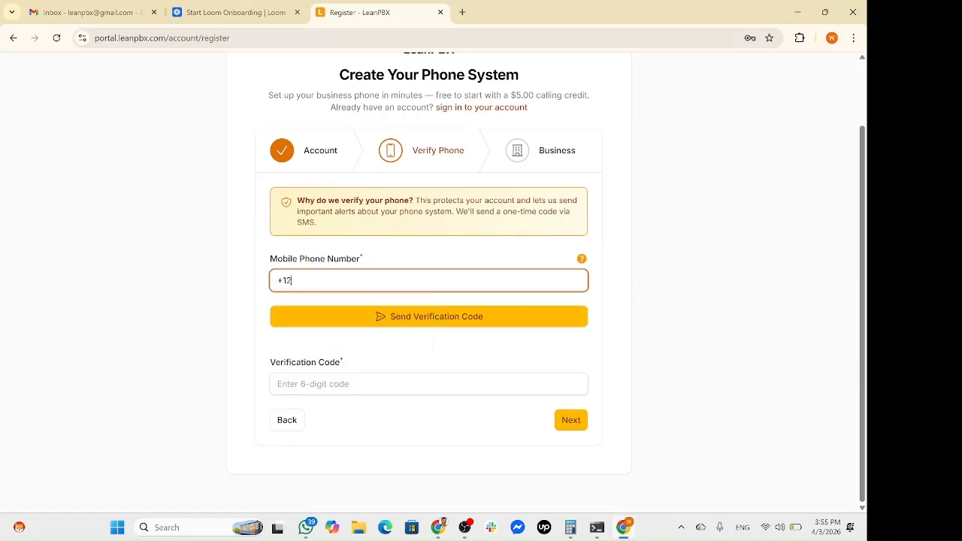
pyautogui.click(424, 311)
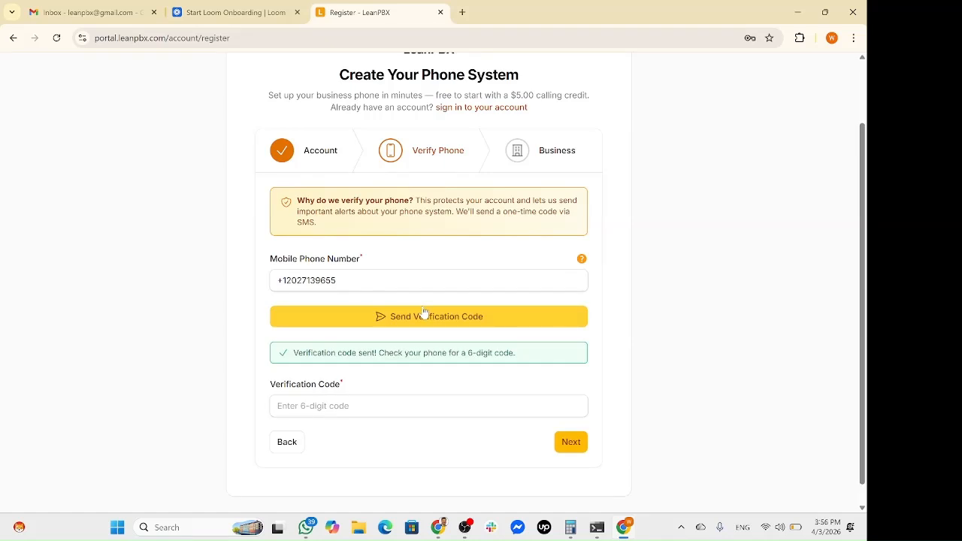
pyautogui.click(578, 442)
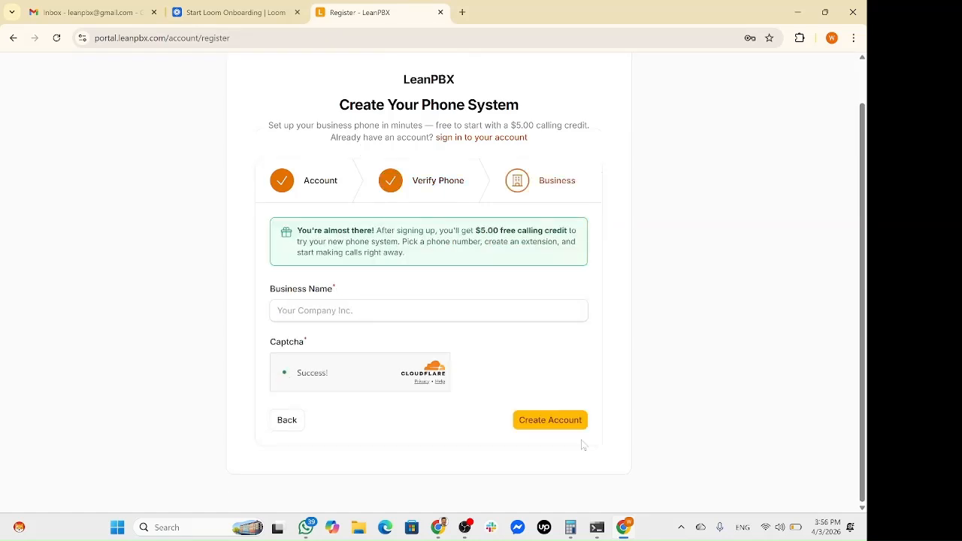
# Enter the business name 'LeanPbx' and create the account.
pyautogui.click(436, 310)
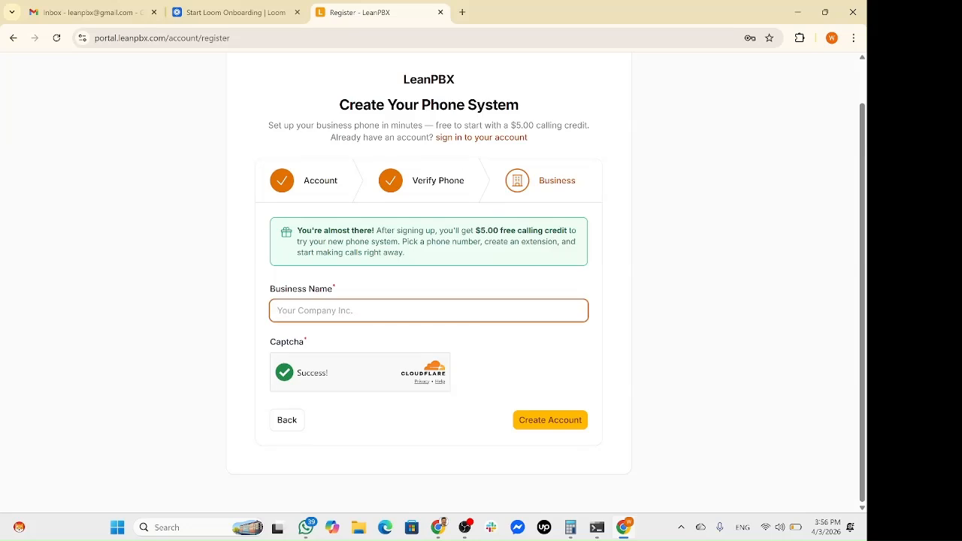
pyautogui.write('LeanPbx')
pyautogui.click(540, 426)
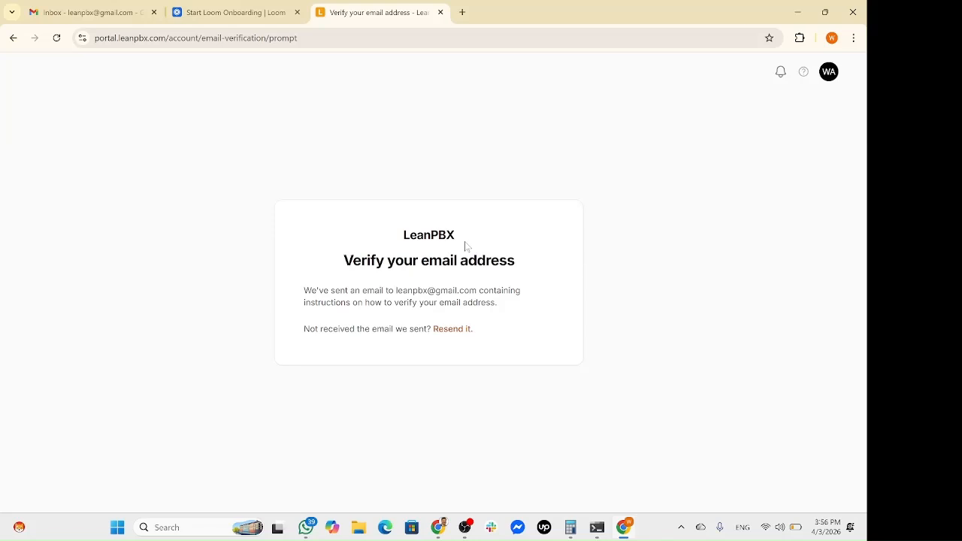
# Confirm the address via the LeanPBX email in Gmail, then view the Welcome checklist at Step 1 of 4.
pyautogui.hotkey('ctrl', '1')
pyautogui.click(244, 263)
pyautogui.click(483, 347)
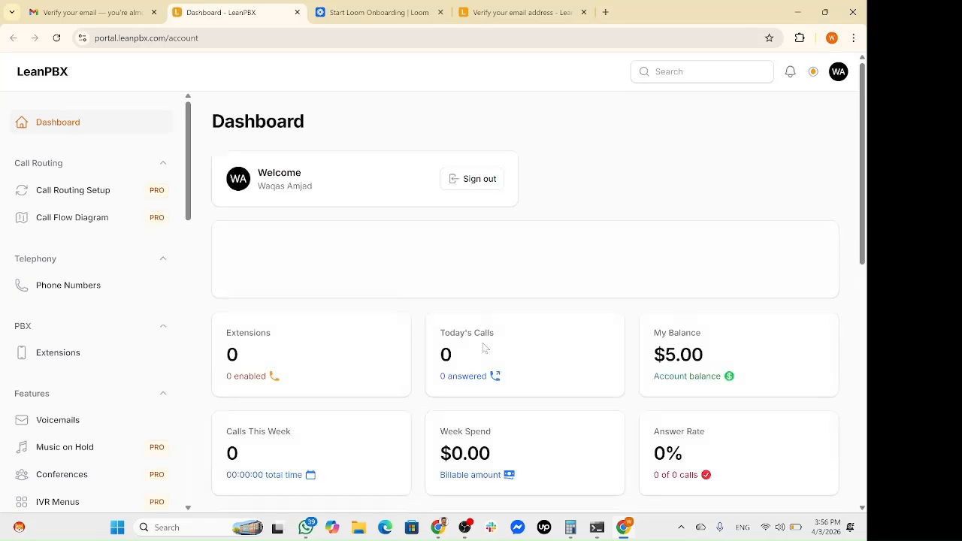
pyautogui.scroll(-2, 483, 343)
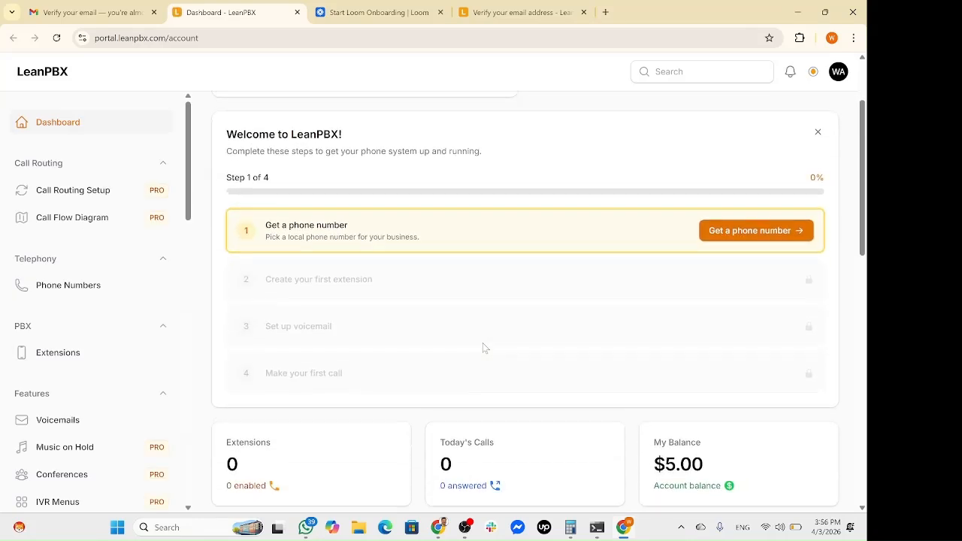
pyautogui.scroll(1, 483, 343)
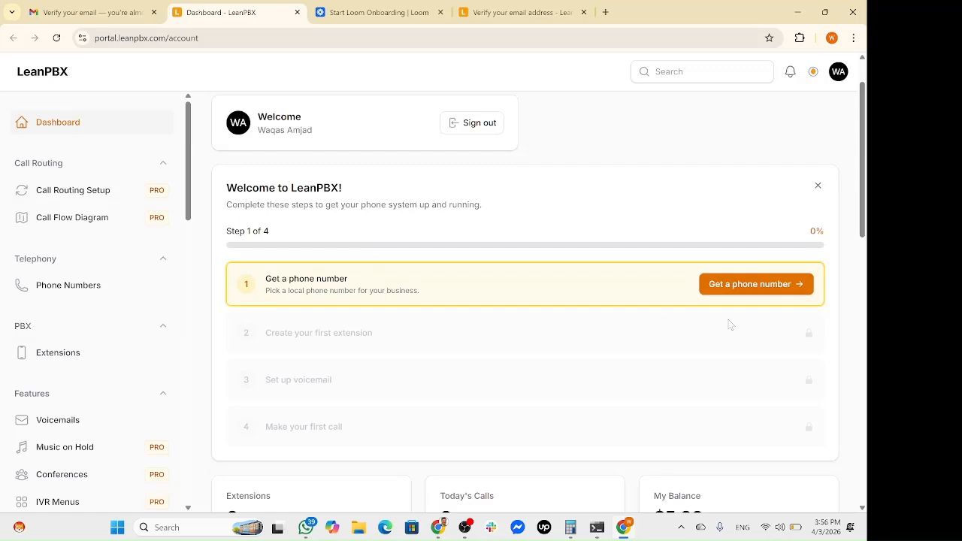
# Start getting a phone number: United States, Local number type, state New York.
pyautogui.click(752, 285)
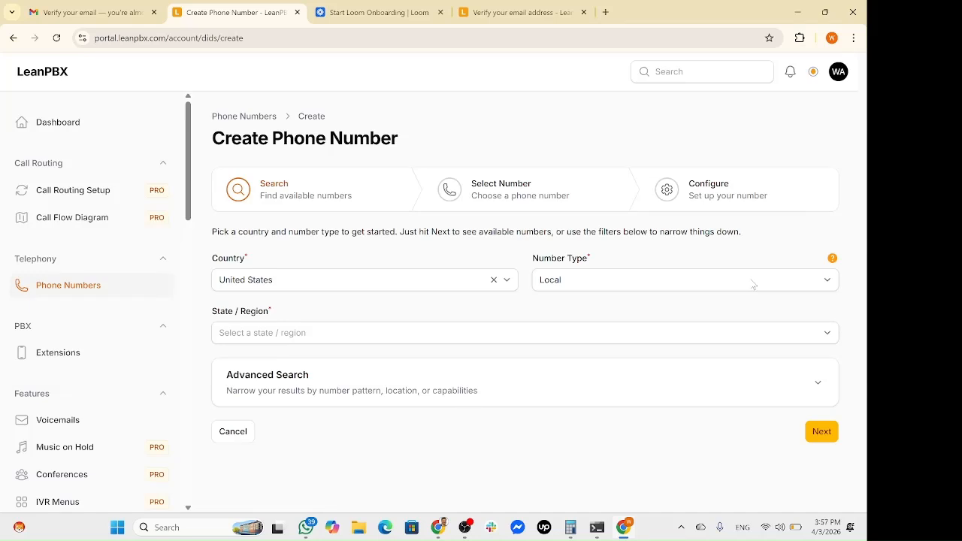
pyautogui.click(465, 280)
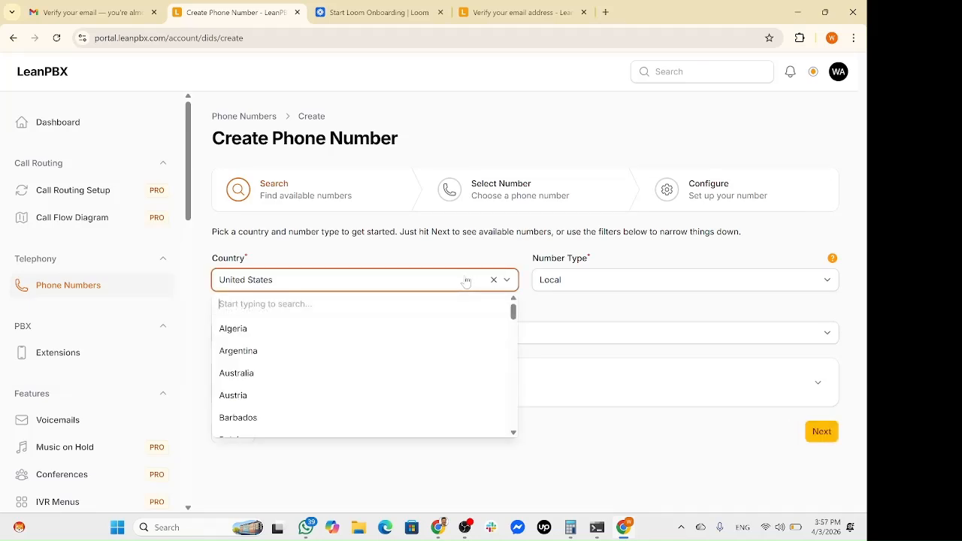
pyautogui.scroll(-10, 451, 378)
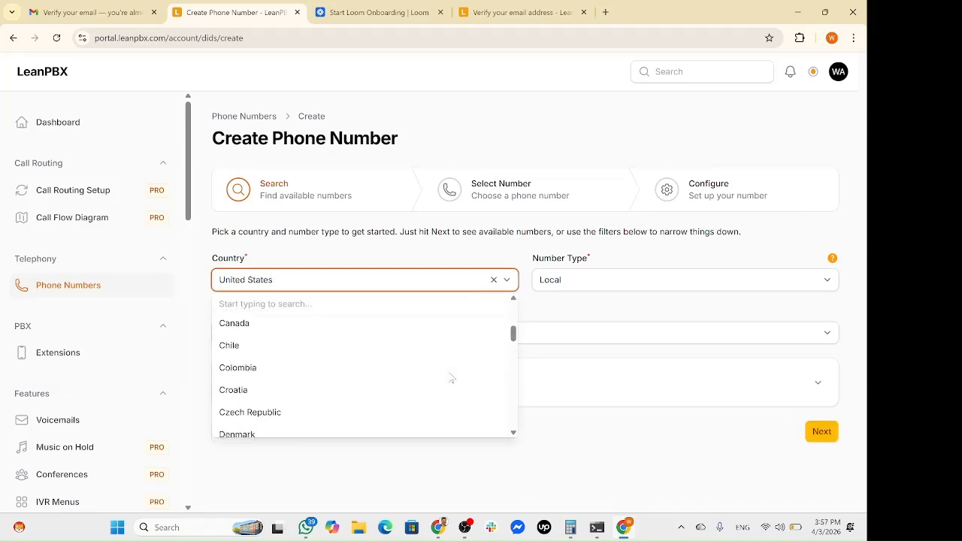
pyautogui.click(685, 265)
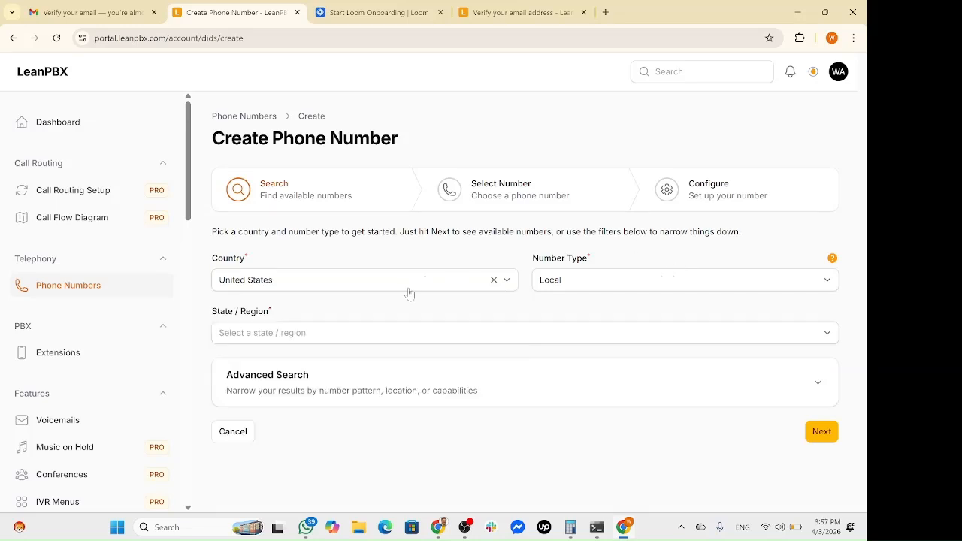
pyautogui.click(654, 282)
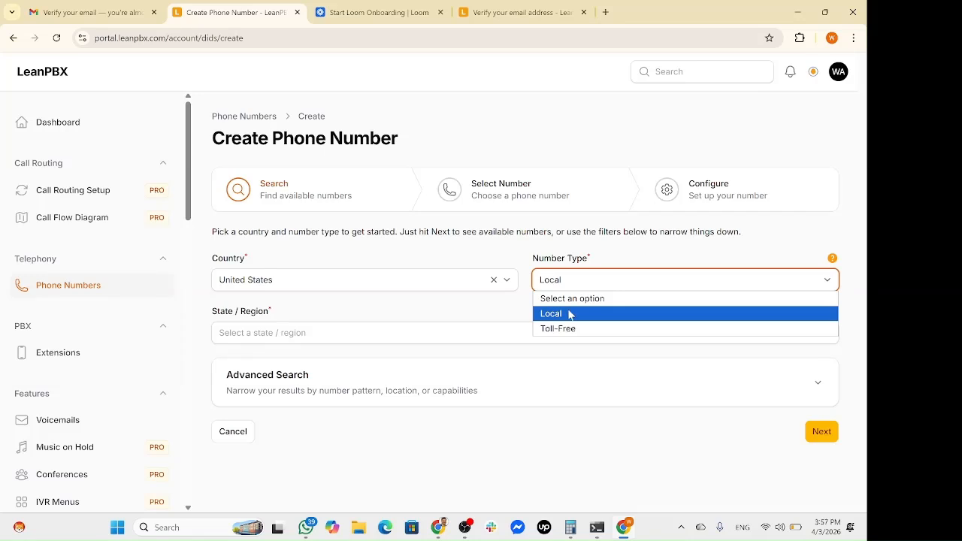
pyautogui.click(384, 339)
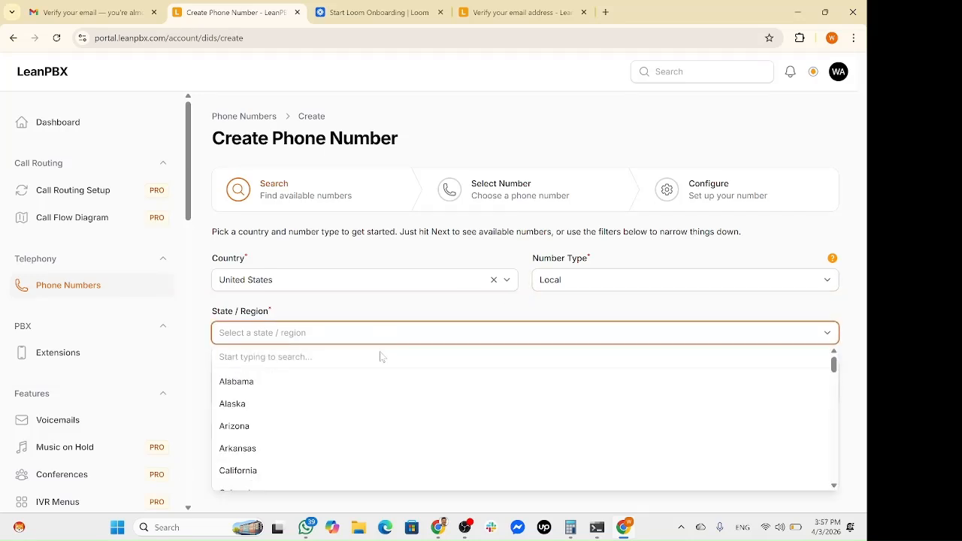
pyautogui.write('nnewy')
pyautogui.press('BackSpace')
pyautogui.press('BackSpace')
pyautogui.press('BackSpace')
pyautogui.press('BackSpace')
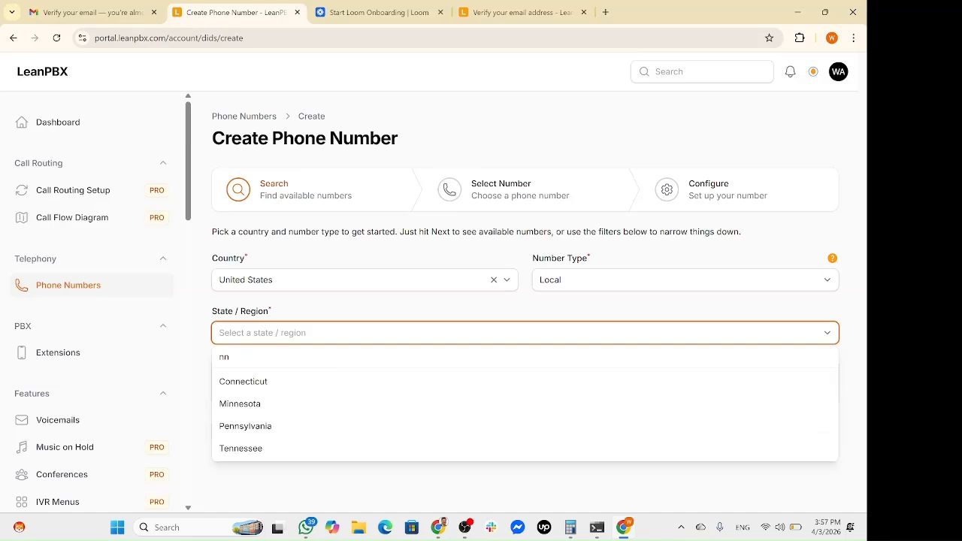
pyautogui.write('ew')
pyautogui.click(362, 451)
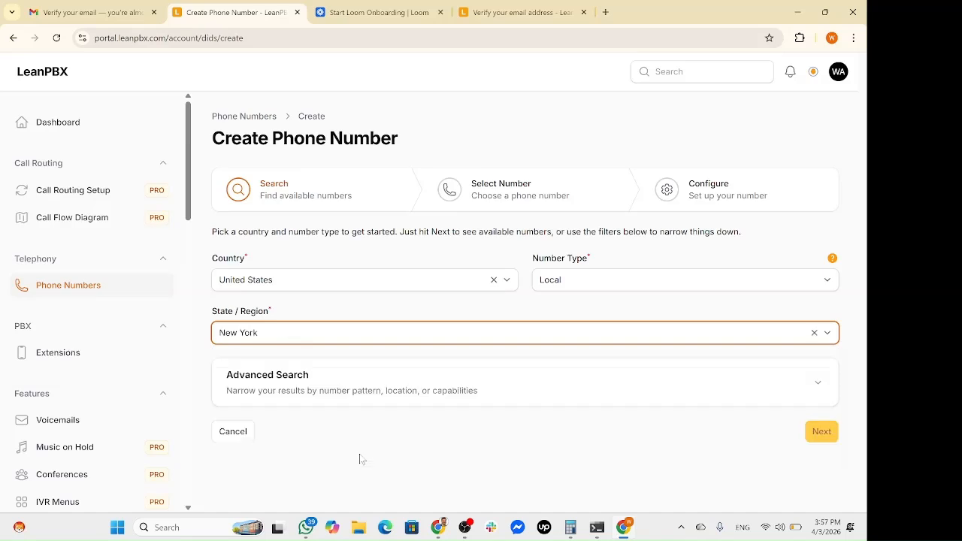
# Add 'leanpbx' as the advanced 'contains' filter and search available numbers.
pyautogui.click(818, 382)
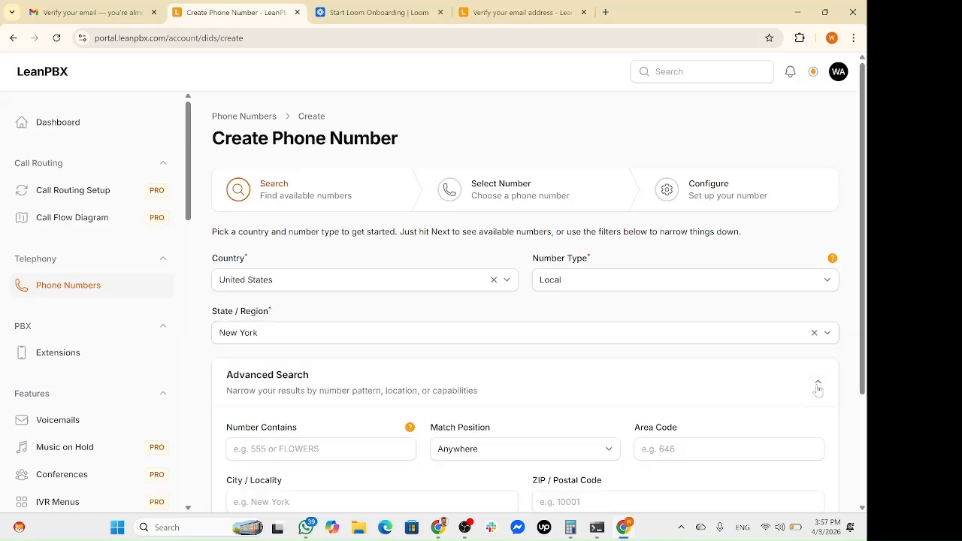
pyautogui.scroll(-2, 818, 381)
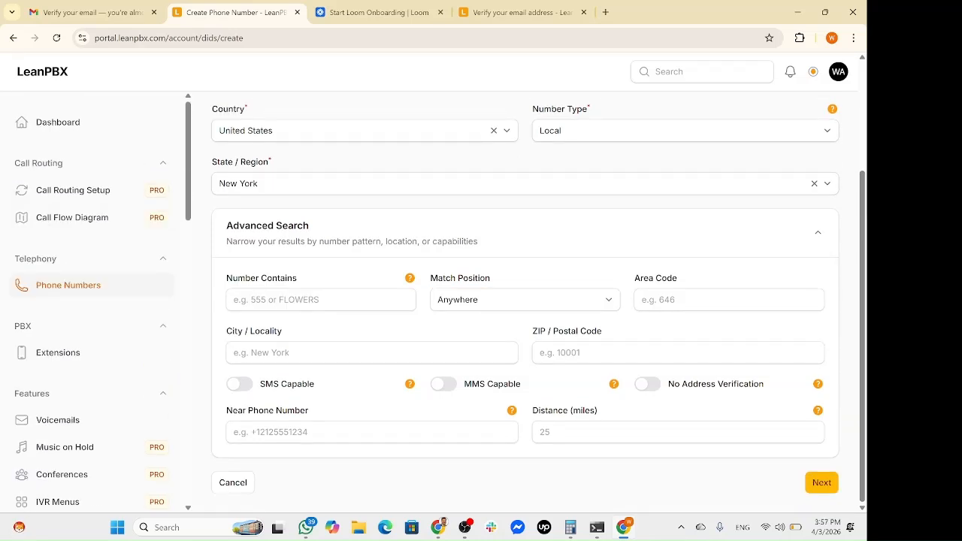
pyautogui.click(321, 299)
pyautogui.write('leanpbx')
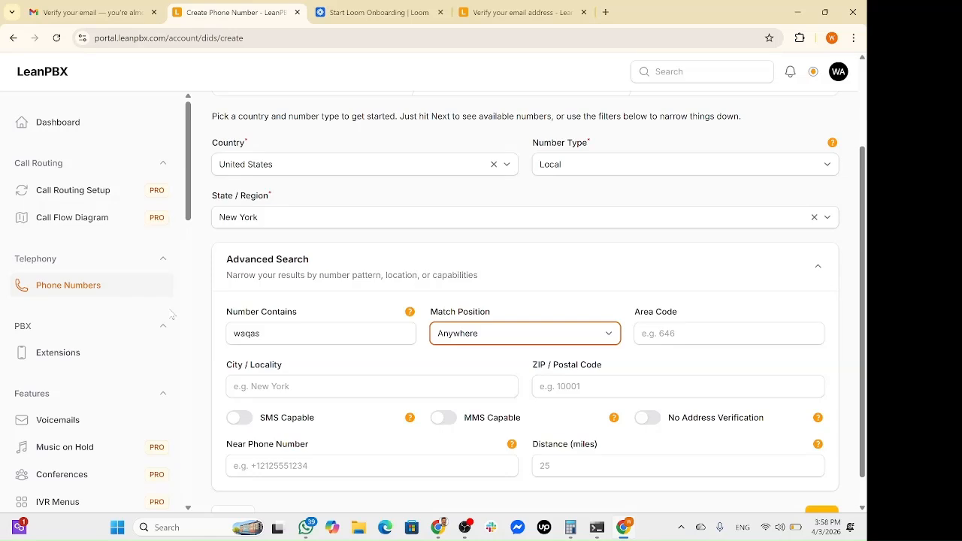
pyautogui.scroll(-2, 139, 335)
pyautogui.scroll(-1, 539, 304)
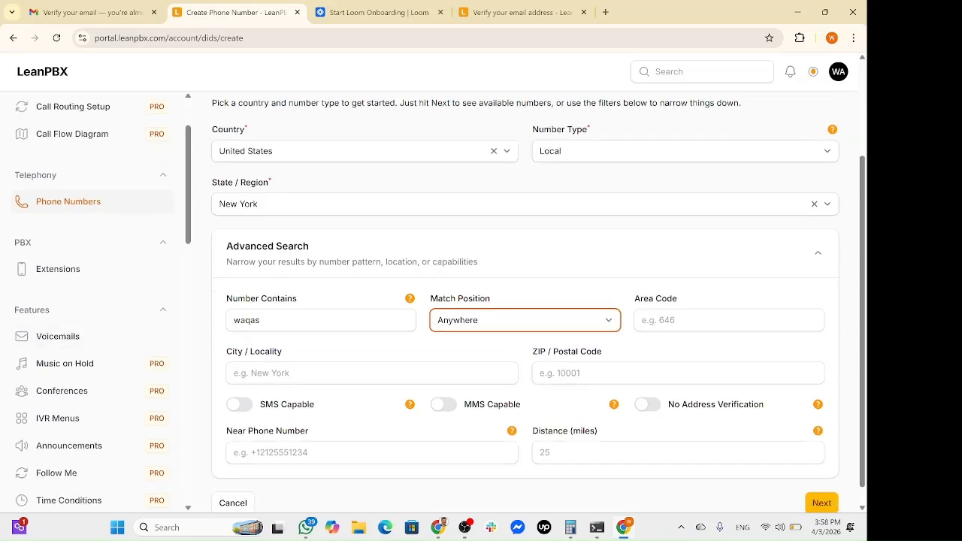
pyautogui.click(825, 484)
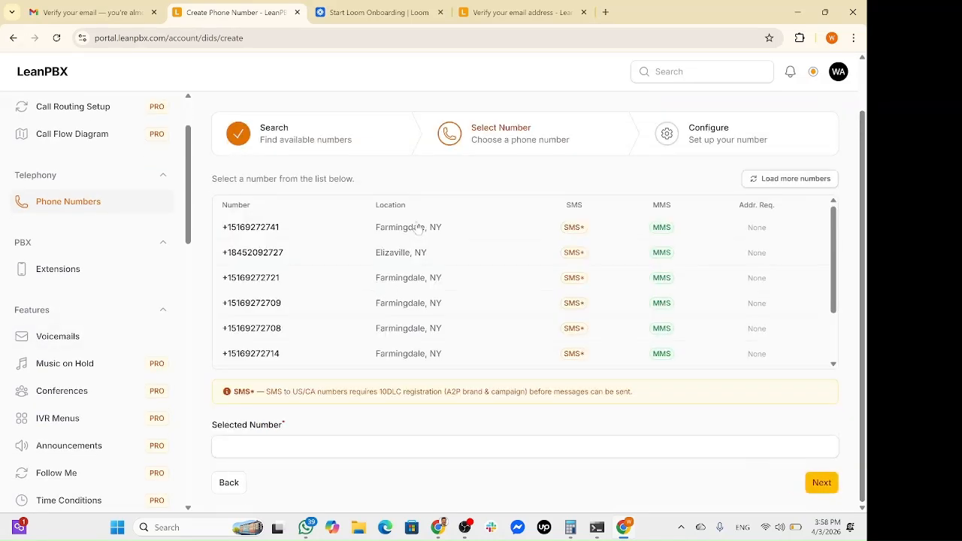
pyautogui.scroll(-1, 297, 307)
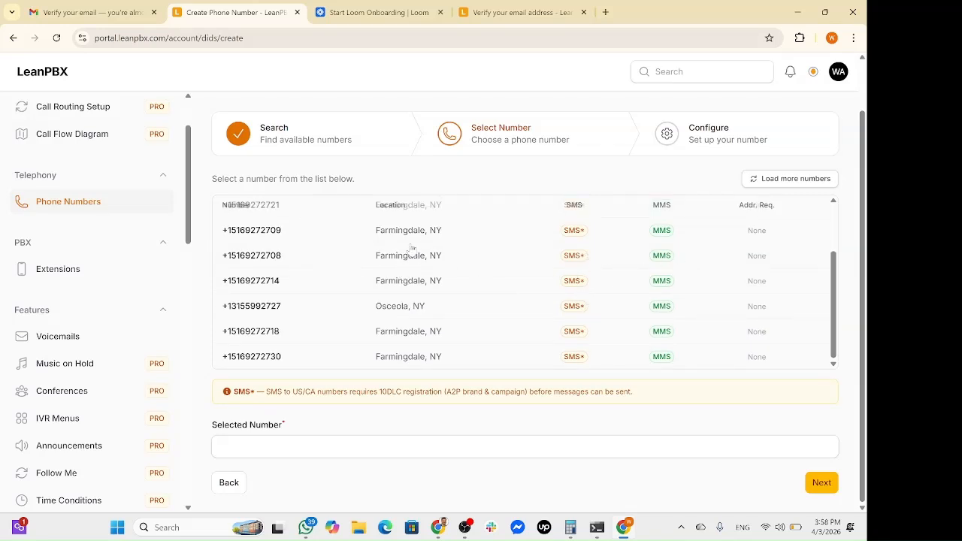
pyautogui.click(251, 315)
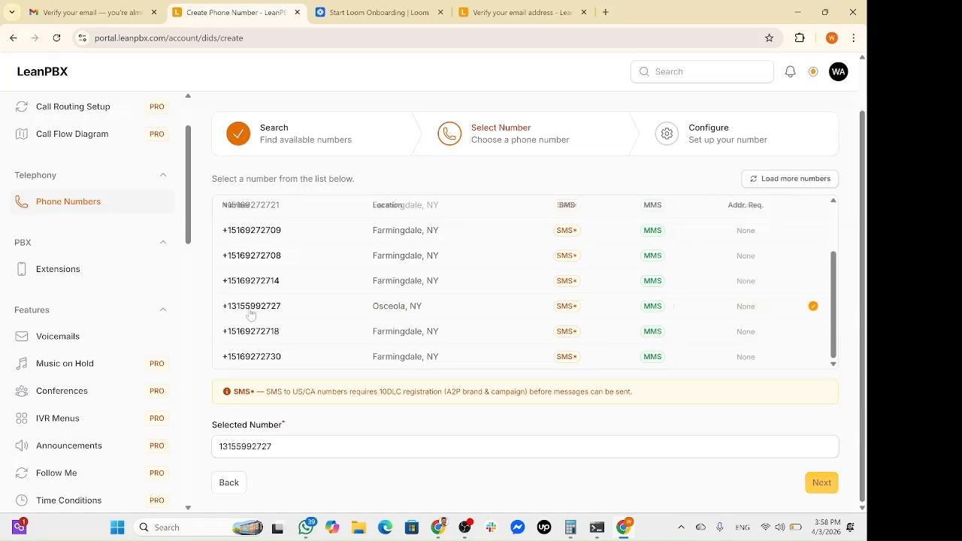
pyautogui.click(817, 485)
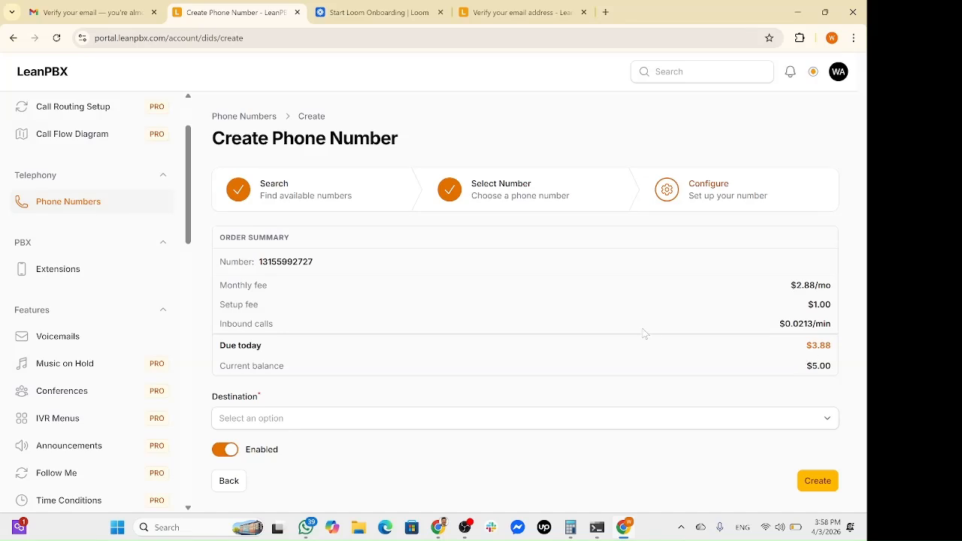
# Set the number's destination to Music on Hold and confirm the purchase.
pyautogui.click(681, 423)
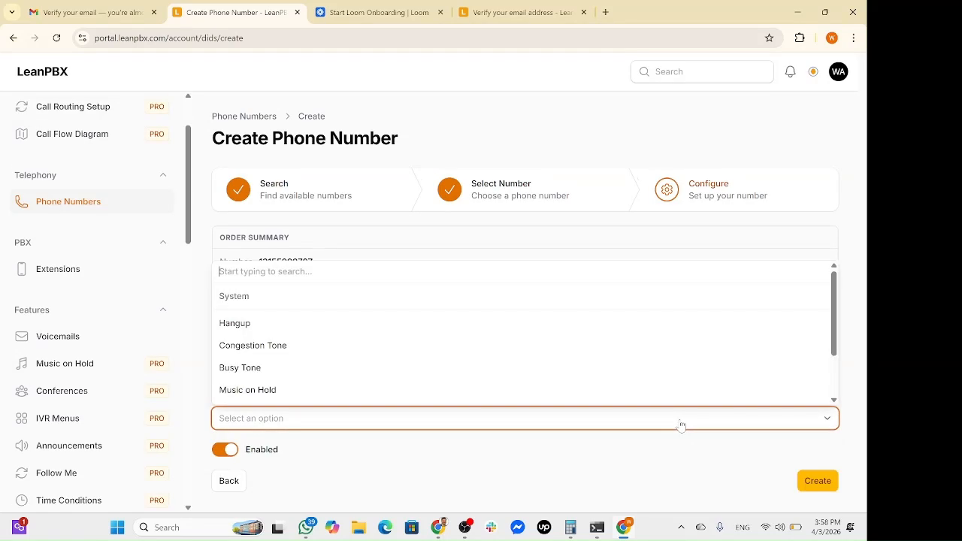
pyautogui.click(266, 392)
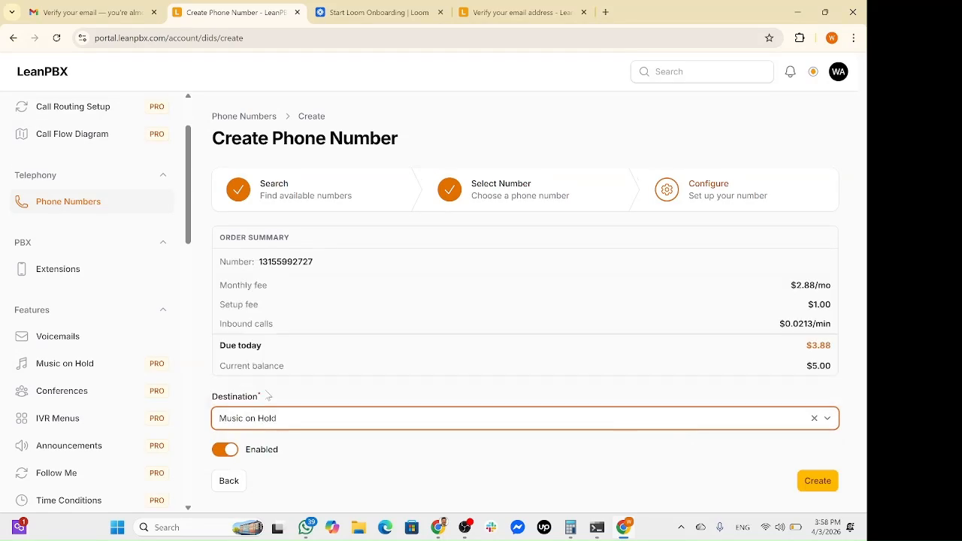
pyautogui.click(803, 479)
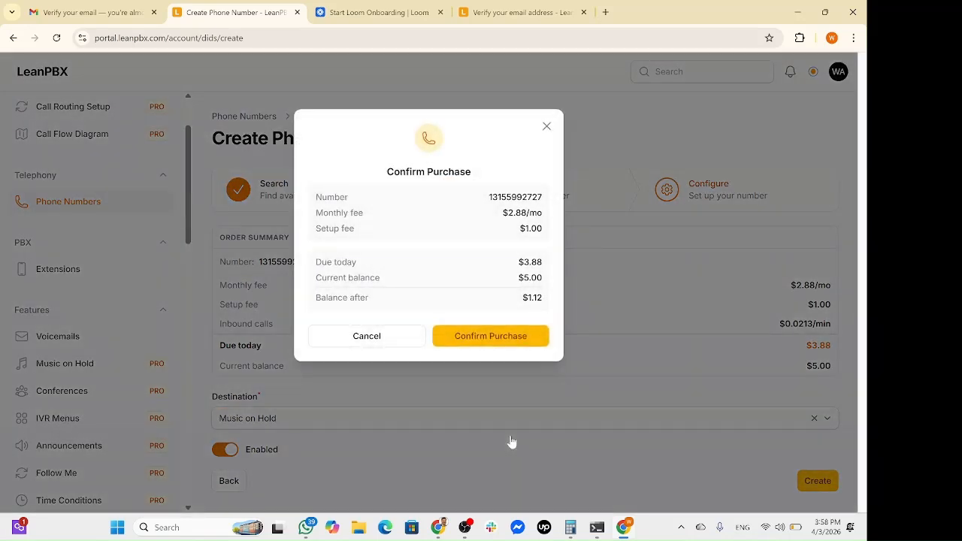
pyautogui.click(483, 343)
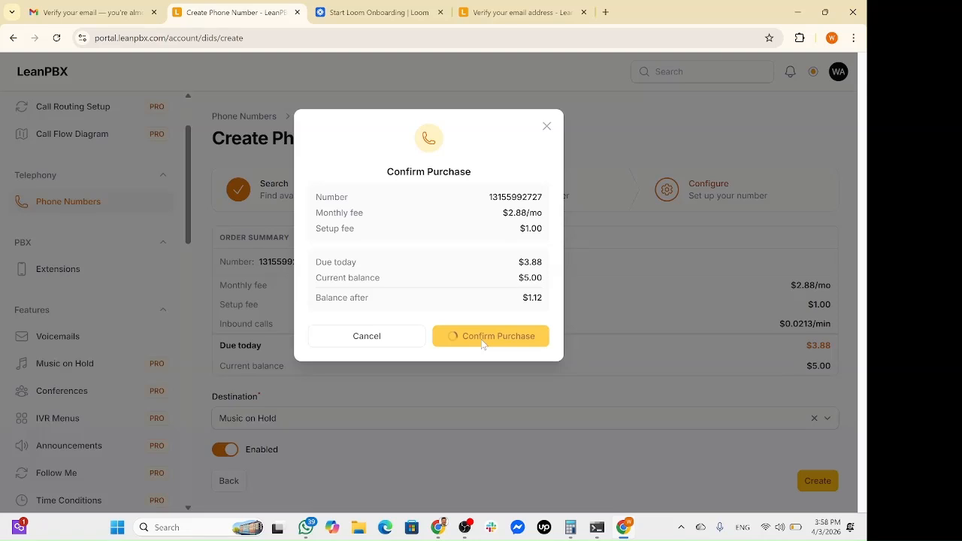
pyautogui.scroll(-2, 612, 321)
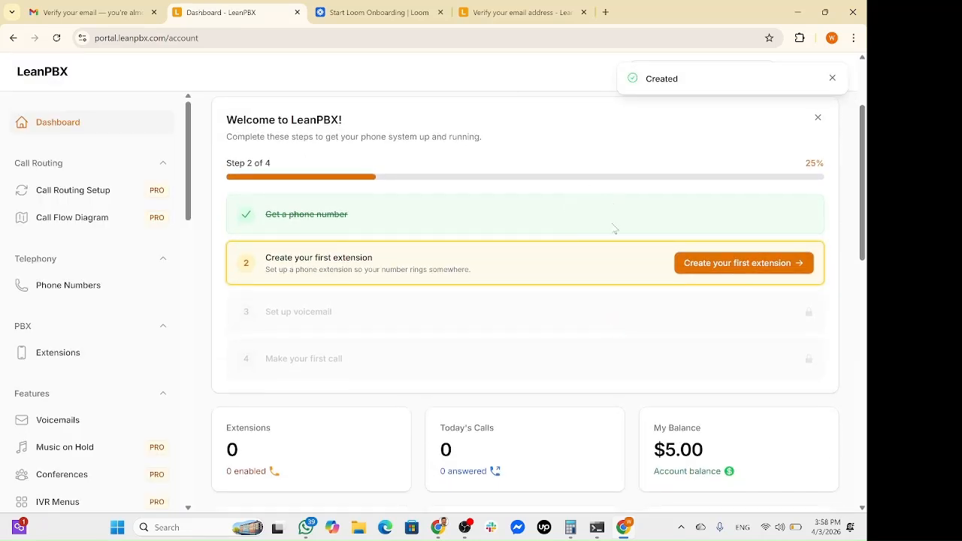
# Create the first extension with the account holder's display name and web phone enabled.
pyautogui.click(747, 263)
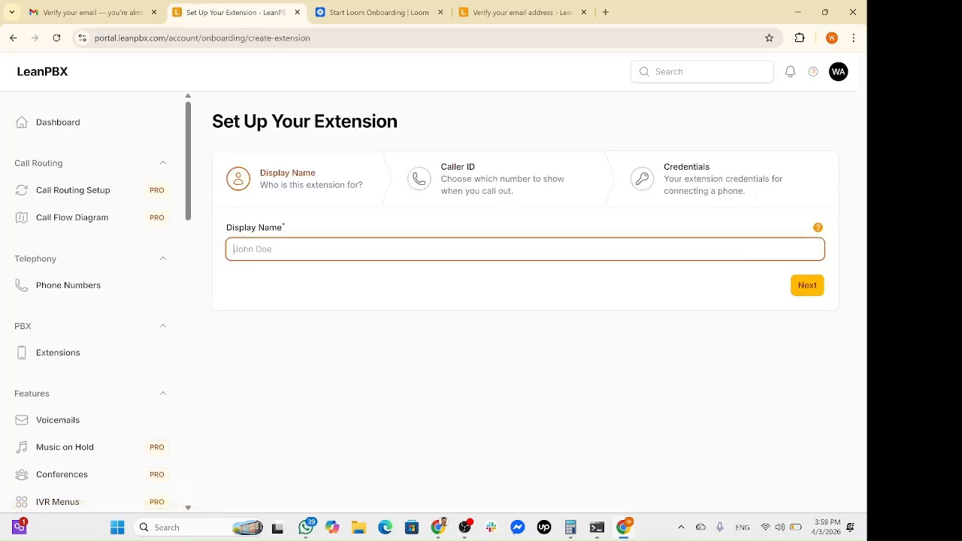
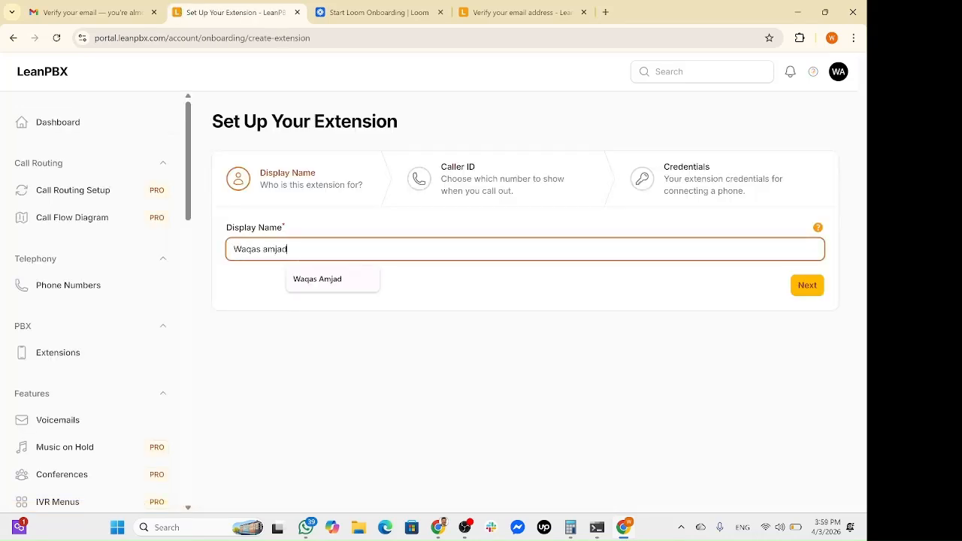
pyautogui.press('Tab')
pyautogui.click(805, 286)
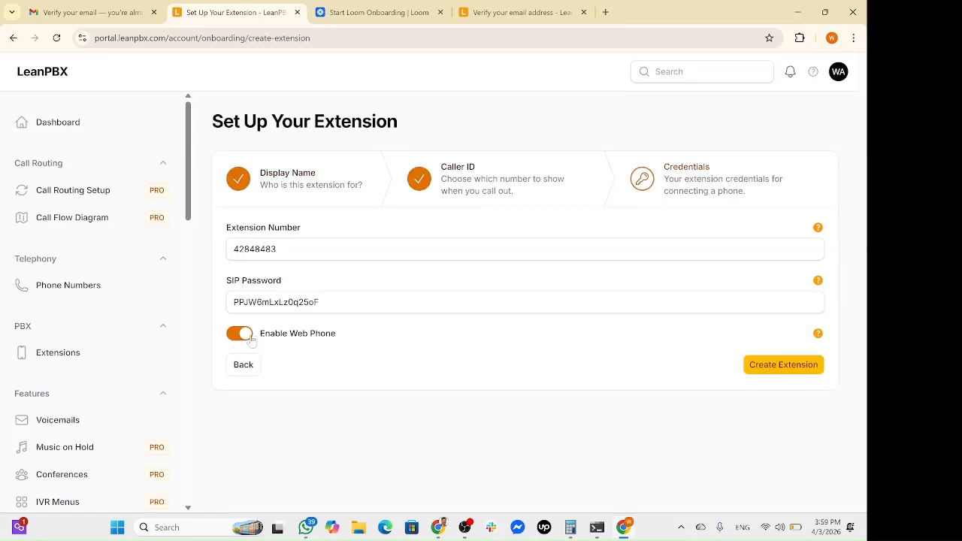
pyautogui.click(758, 372)
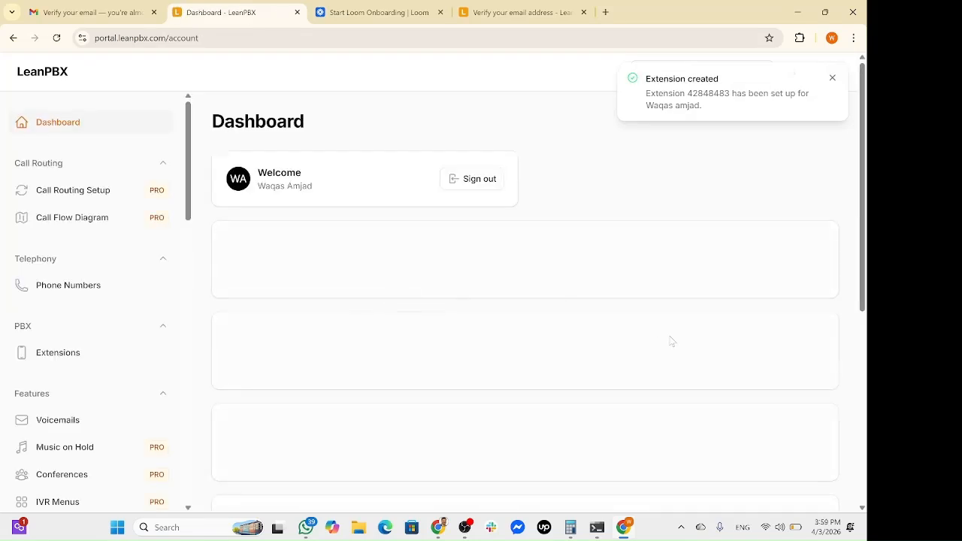
# Create a voicemail box for extension 42848483 with e-mail notifications and a PIN.
pyautogui.scroll(1, 672, 340)
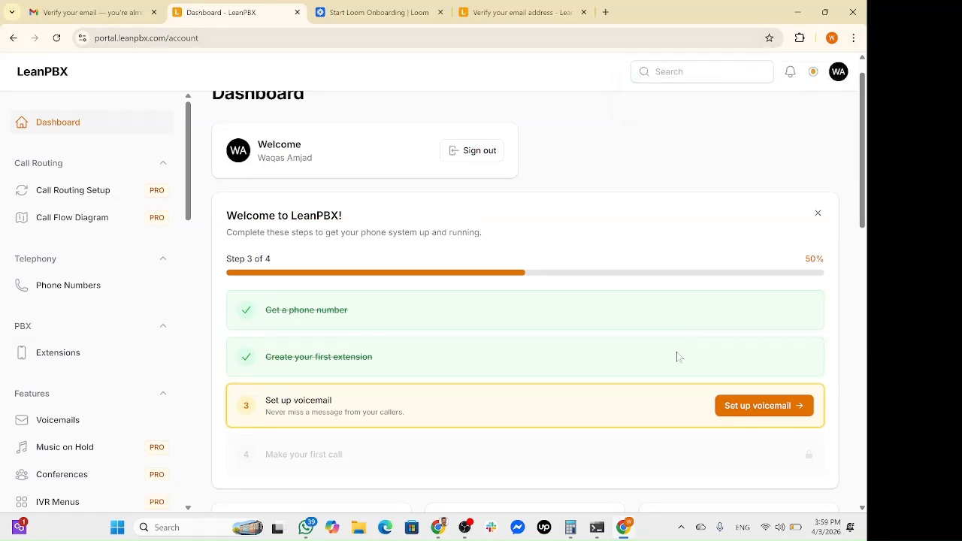
pyautogui.scroll(-1, 677, 357)
pyautogui.click(759, 345)
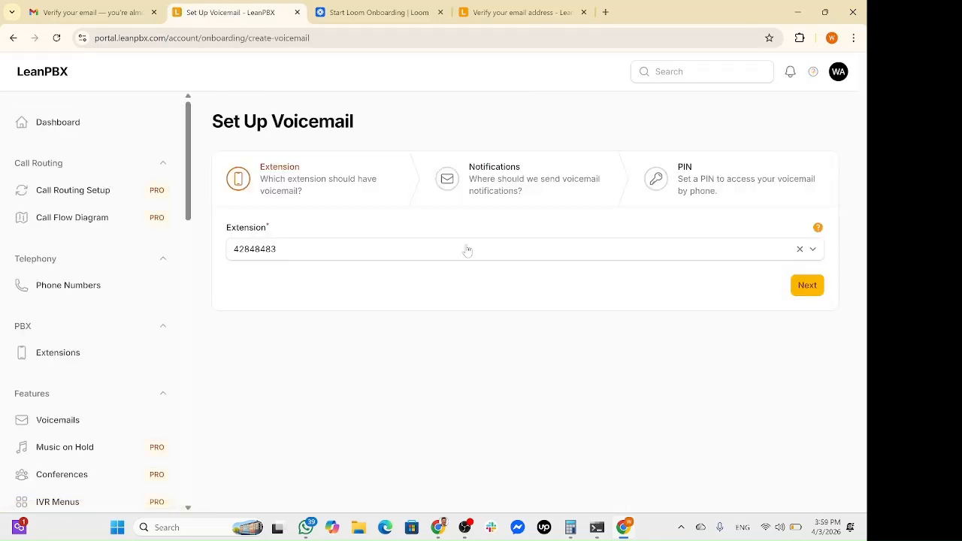
pyautogui.click(802, 285)
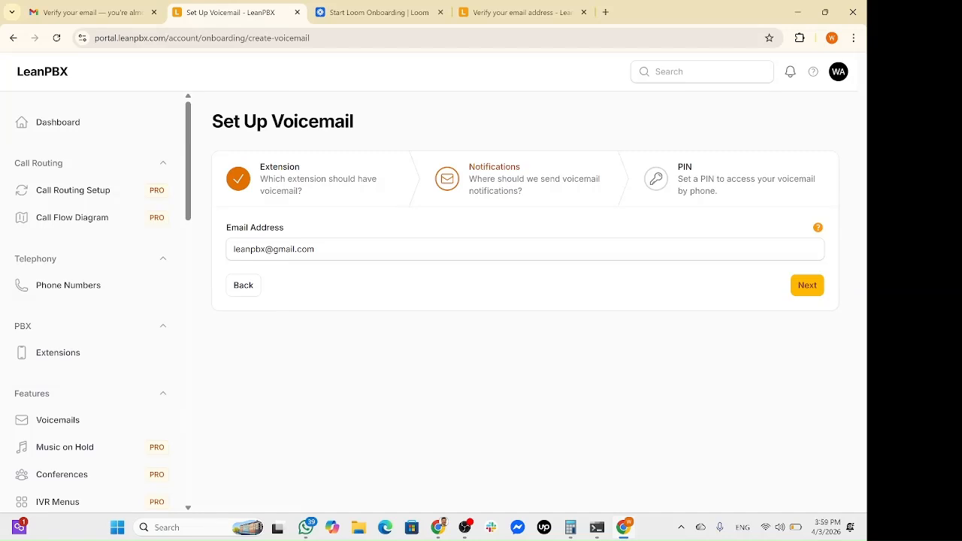
pyautogui.click(808, 290)
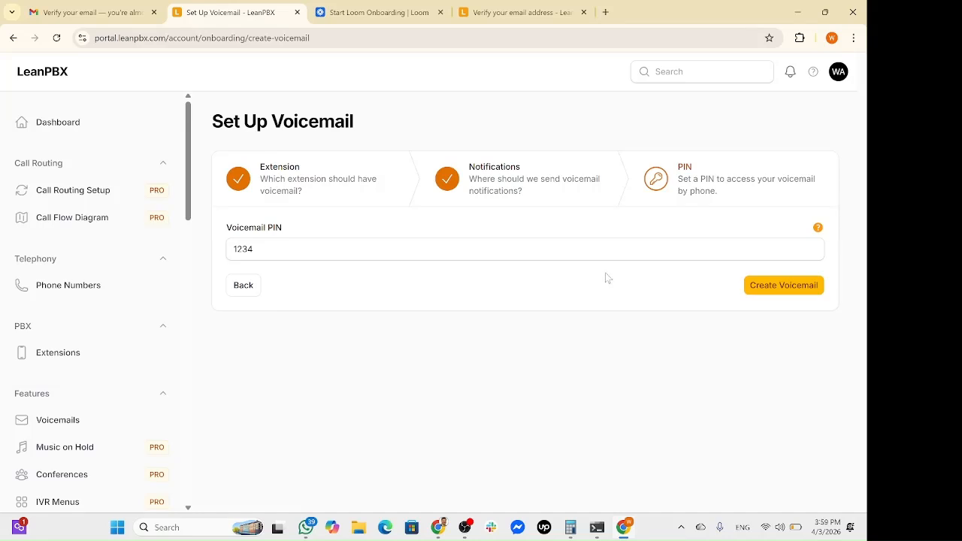
pyautogui.click(762, 292)
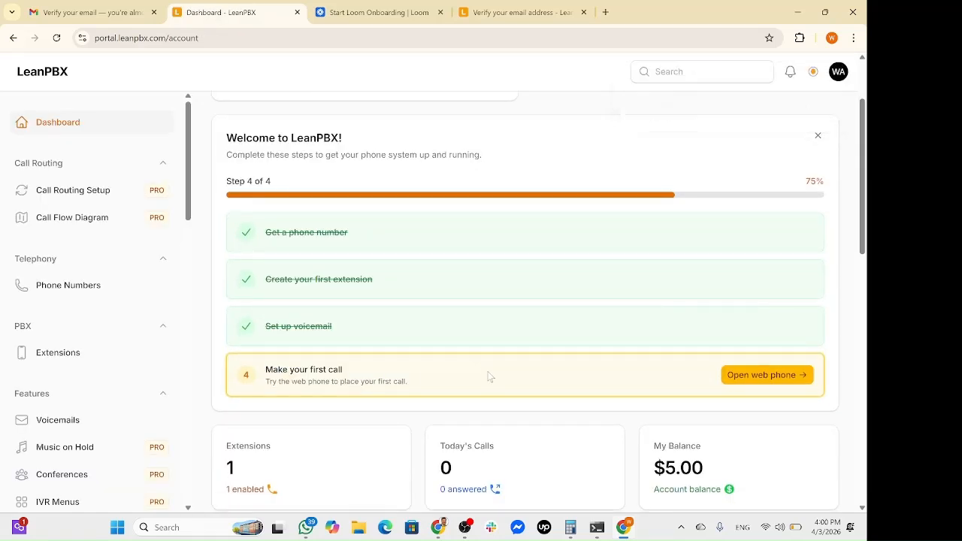
# Launch the web phone, grant microphone access so it registers as Ready, then close it.
pyautogui.click(784, 374)
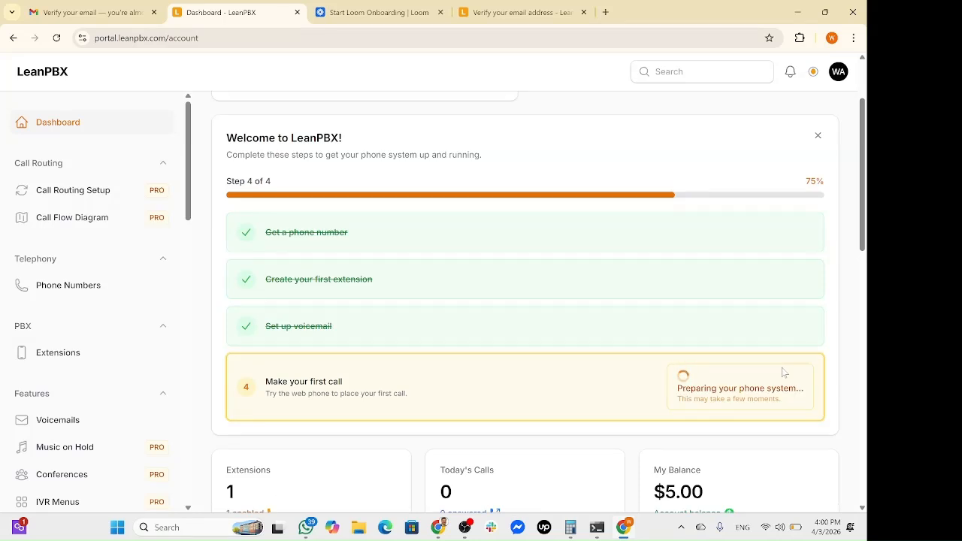
pyautogui.click(783, 374)
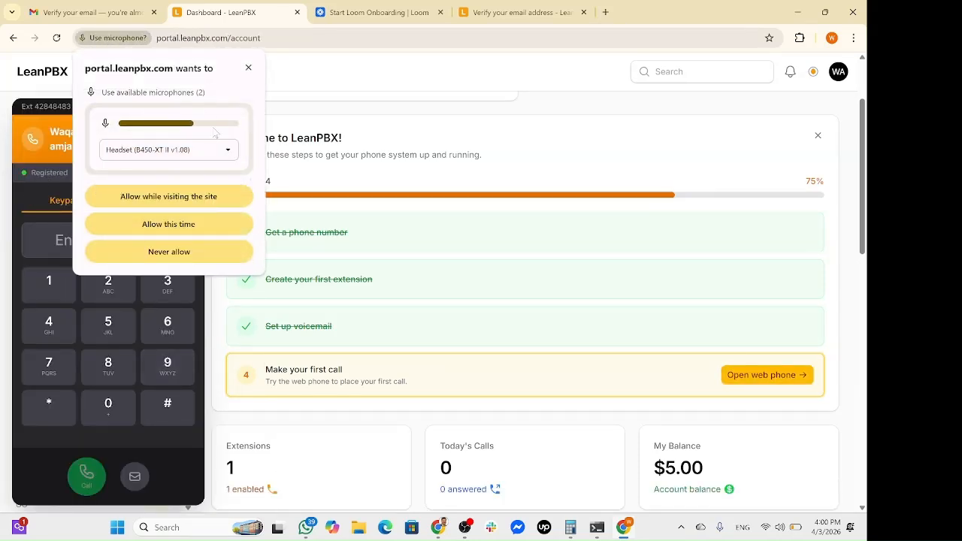
pyautogui.click(185, 196)
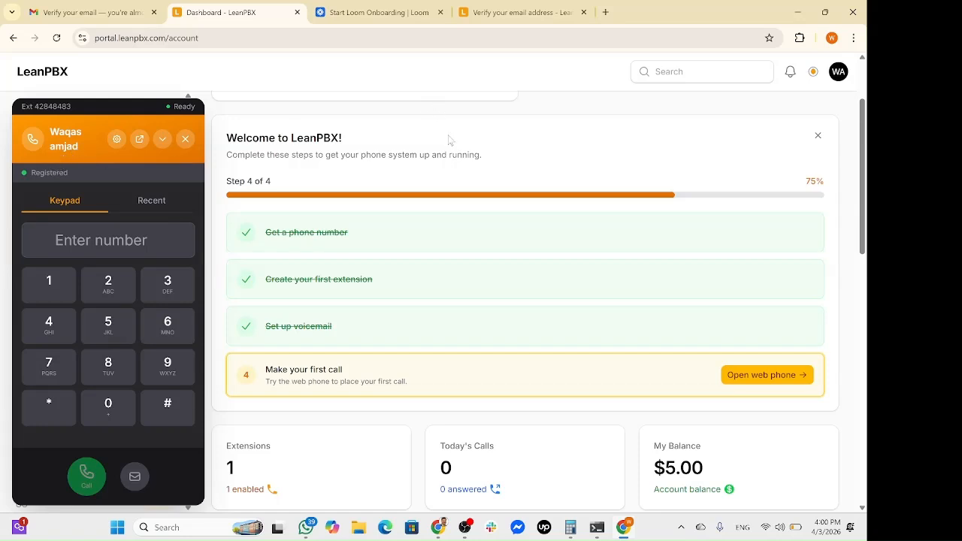
pyautogui.click(185, 139)
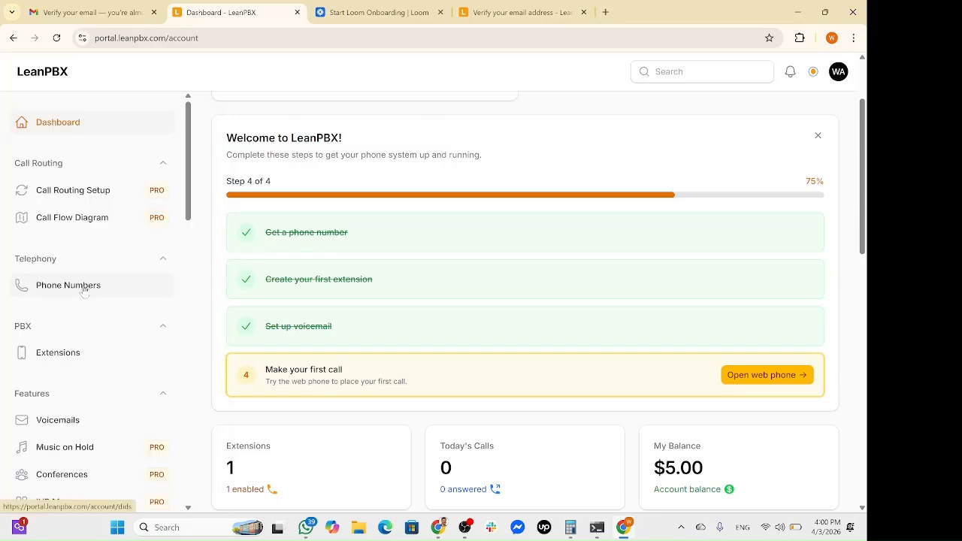
# Change the phone number's destination from Music on Hold to Extension 42848483 and save.
pyautogui.click(84, 290)
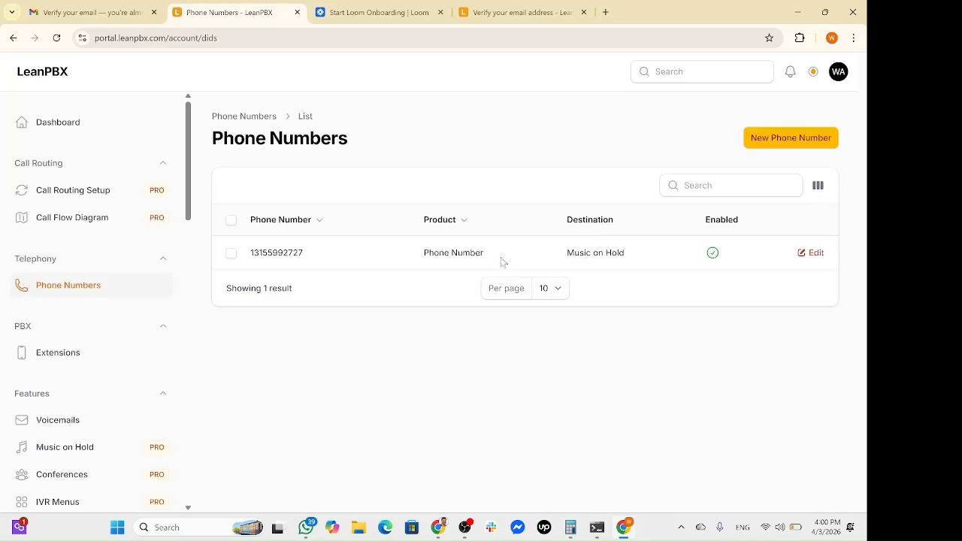
pyautogui.click(816, 254)
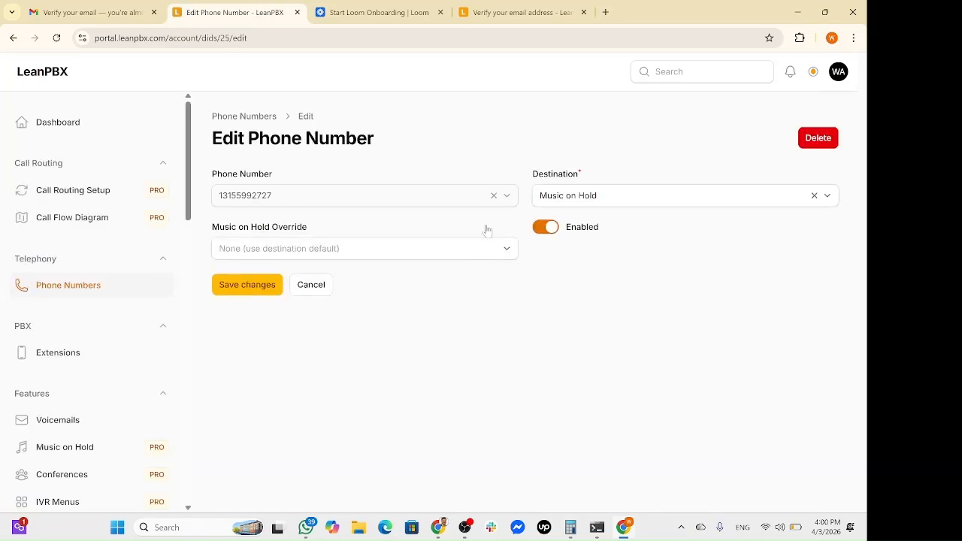
pyautogui.click(629, 203)
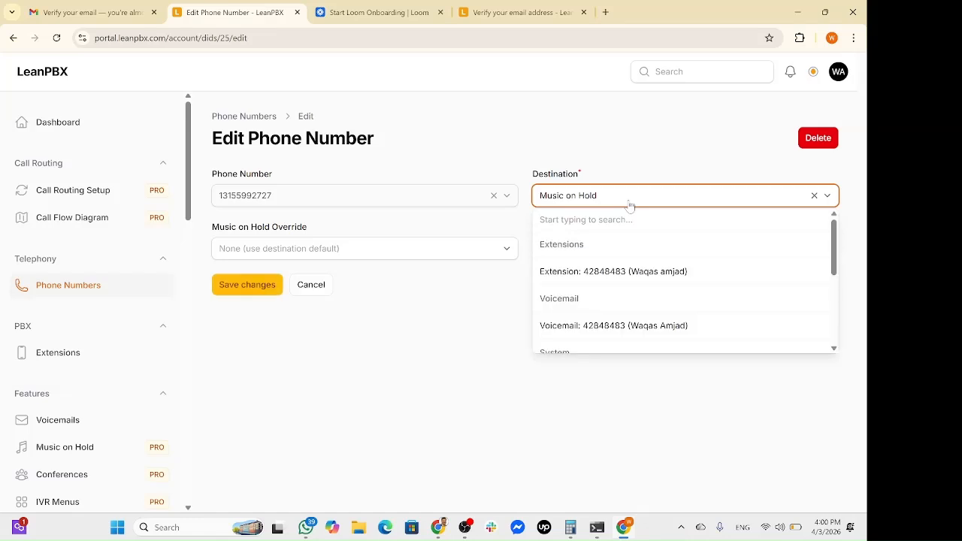
pyautogui.click(655, 272)
pyautogui.click(358, 259)
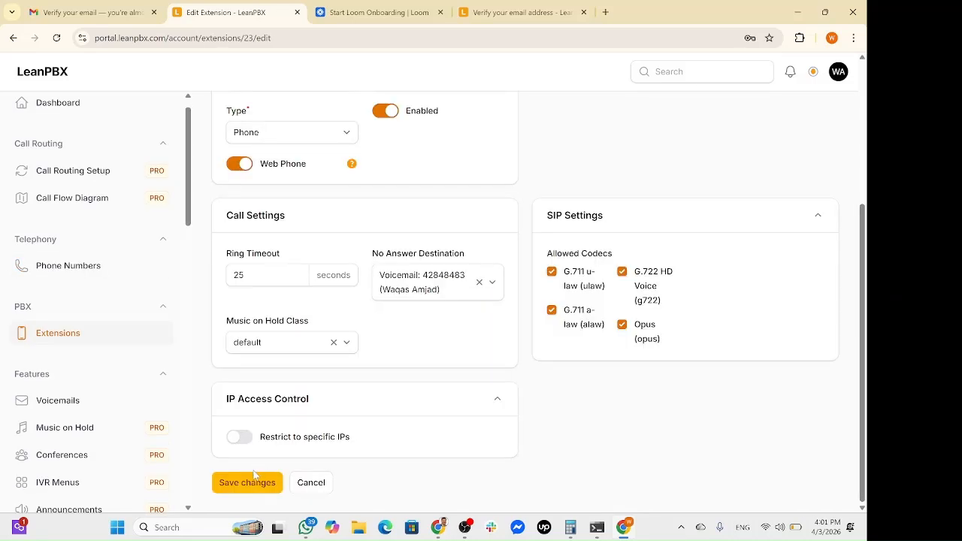
pyautogui.click(248, 482)
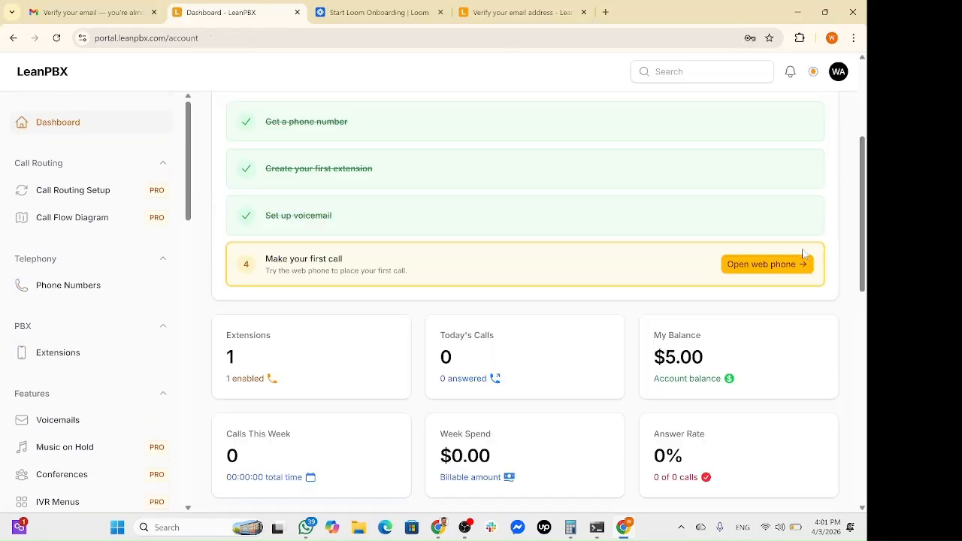
# Dial the account holder's mobile number from the web phone and place the first call.
pyautogui.click(790, 268)
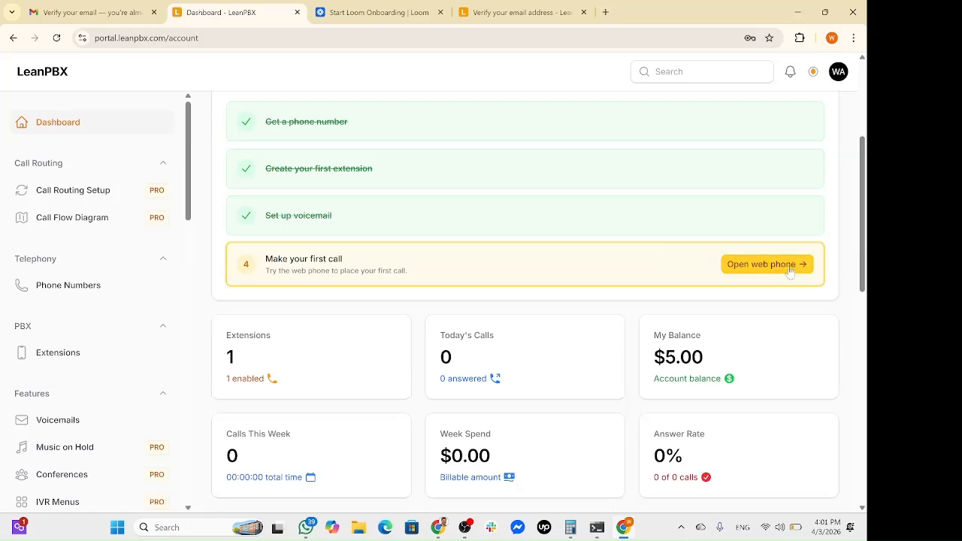
pyautogui.click(791, 267)
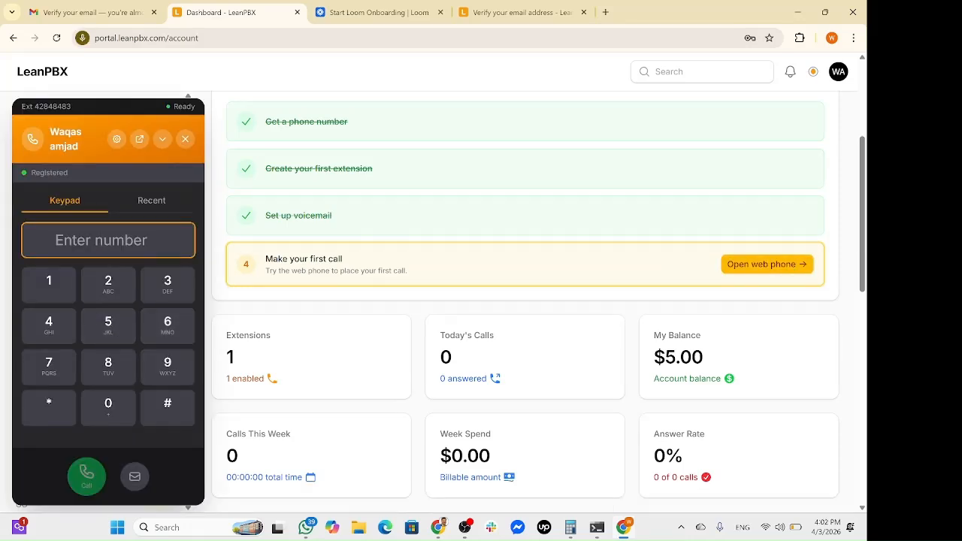
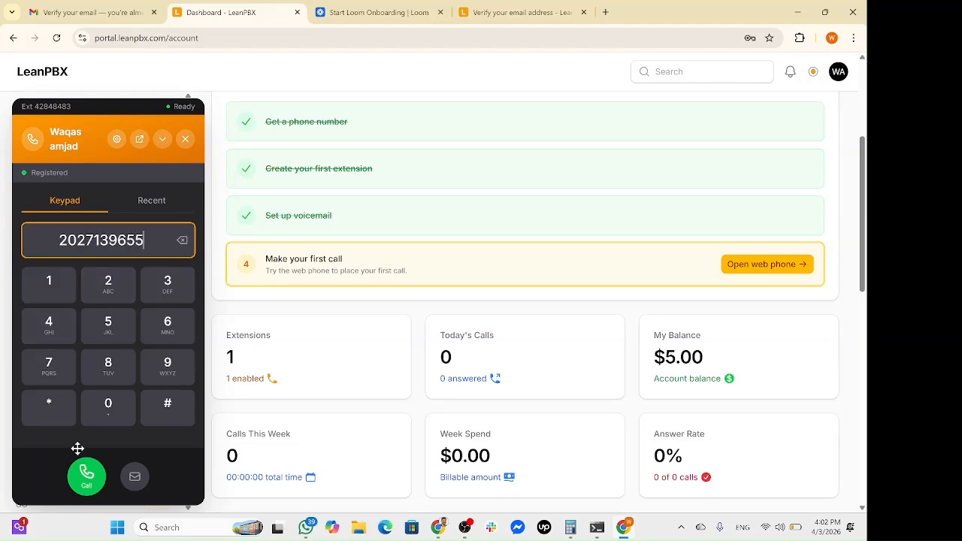
pyautogui.click(87, 475)
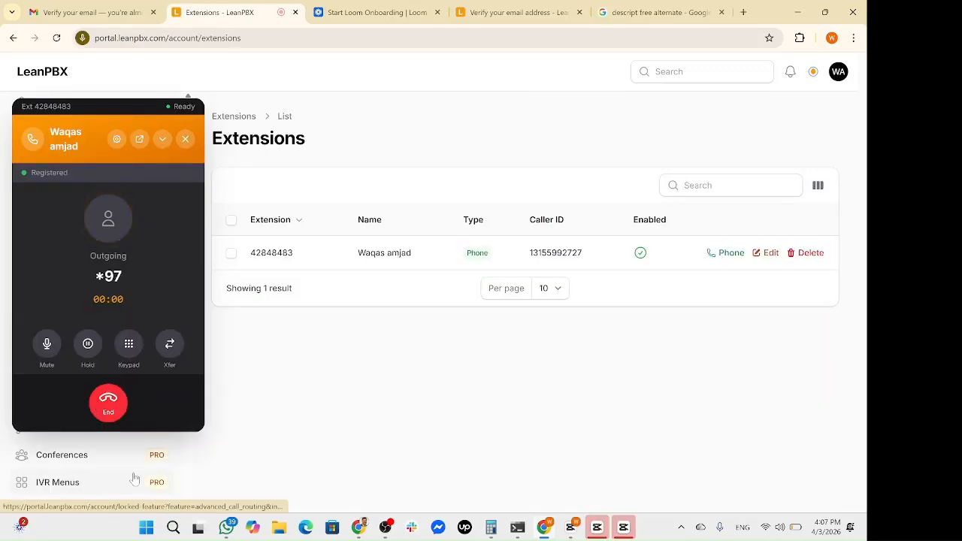
pyautogui.moveTo(109, 327); pyautogui.dragTo(109, 402)
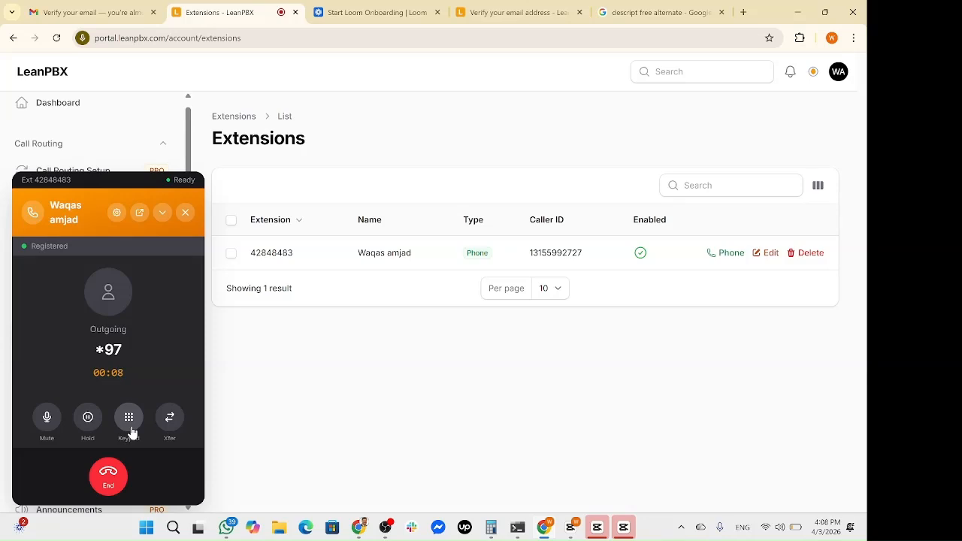
pyautogui.click(129, 418)
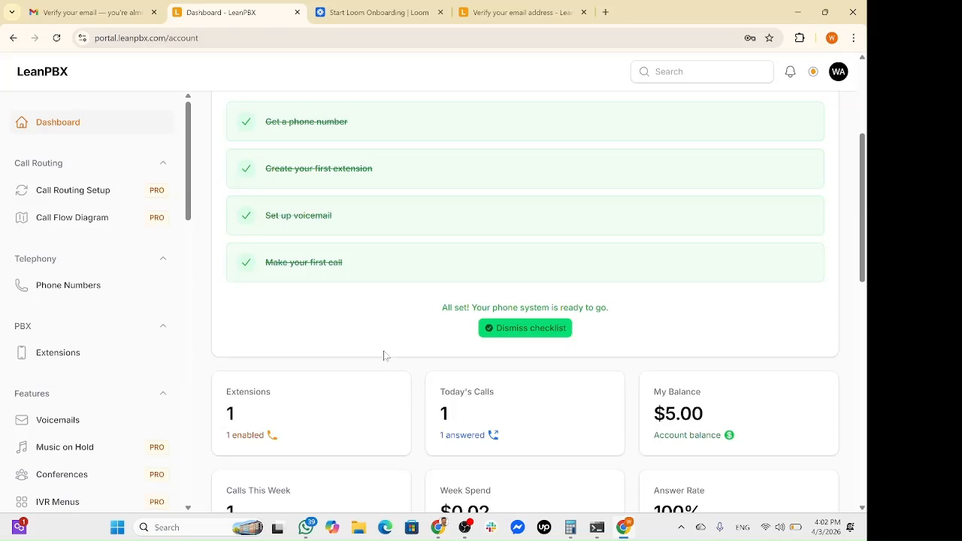
# Open Call History under Reports to review the answered 00:10 outbound call costing $0.02.
pyautogui.scroll(-2, 384, 356)
pyautogui.scroll(-1, 320, 364)
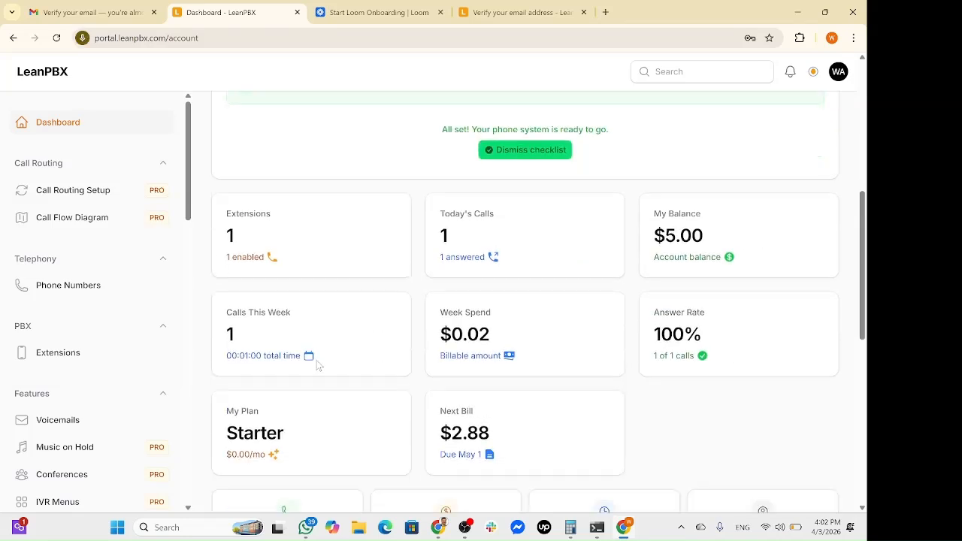
pyautogui.scroll(-4, 318, 365)
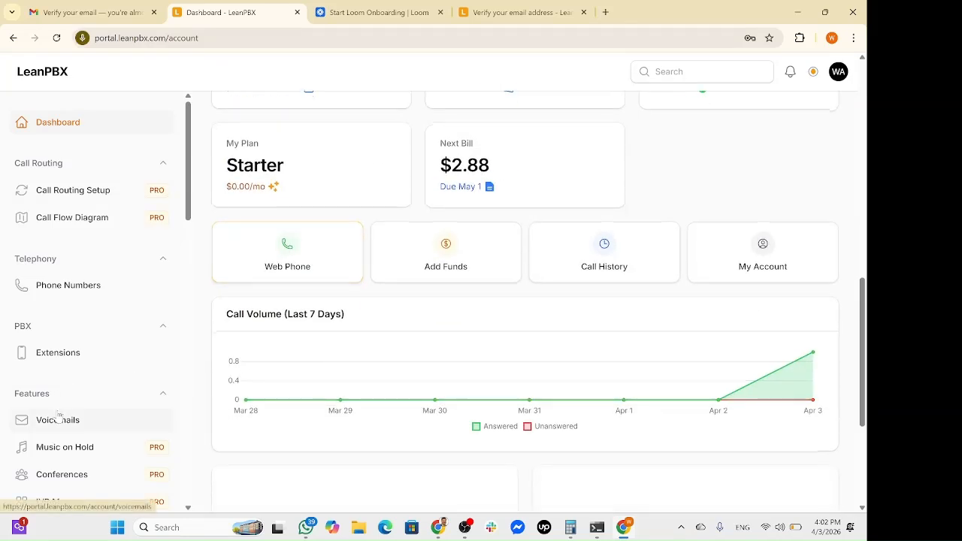
pyautogui.scroll(-3, 58, 416)
pyautogui.scroll(-2, 63, 346)
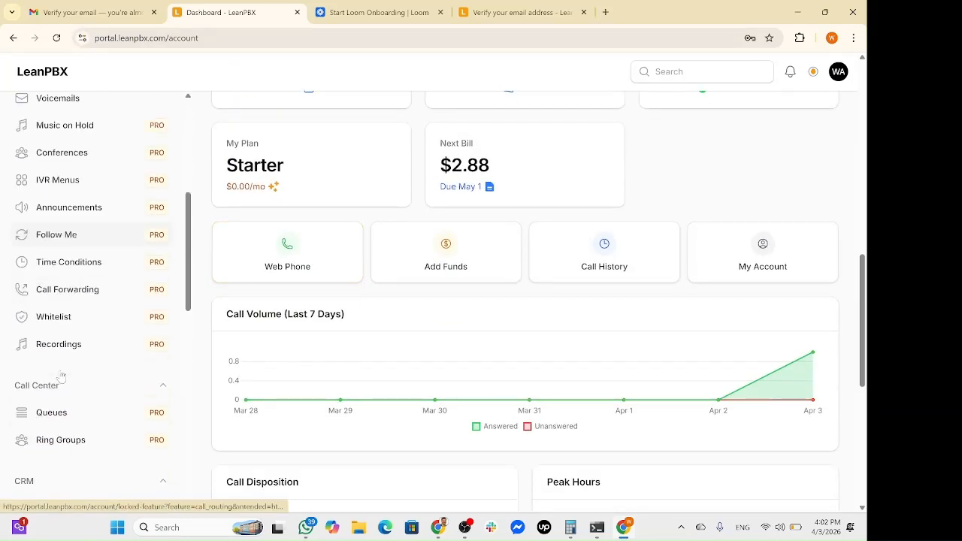
pyautogui.scroll(-1, 61, 376)
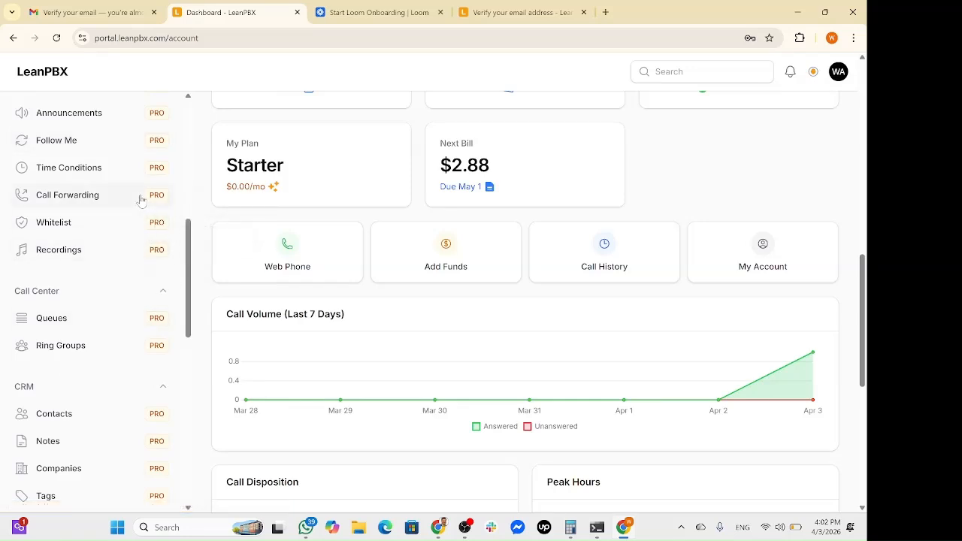
pyautogui.scroll(-4, 132, 376)
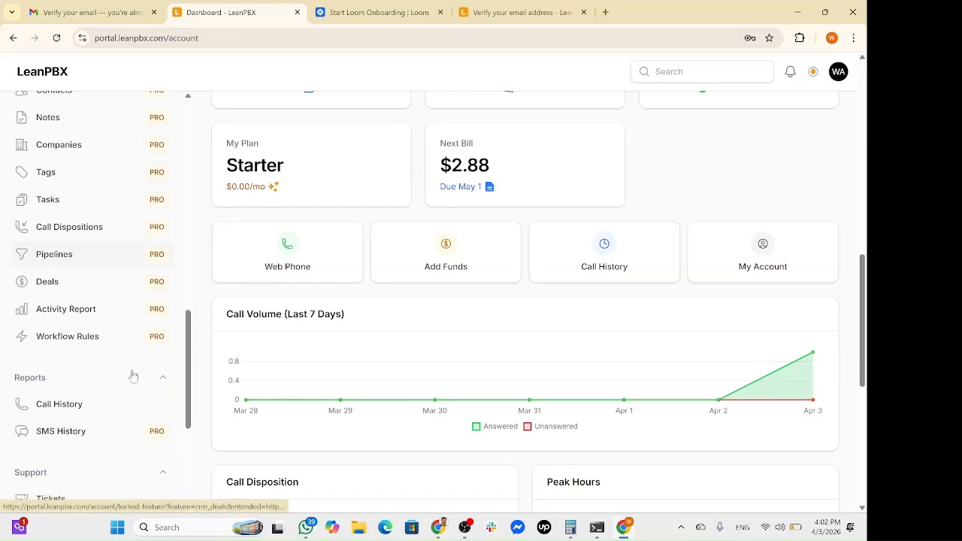
pyautogui.scroll(-1, 133, 376)
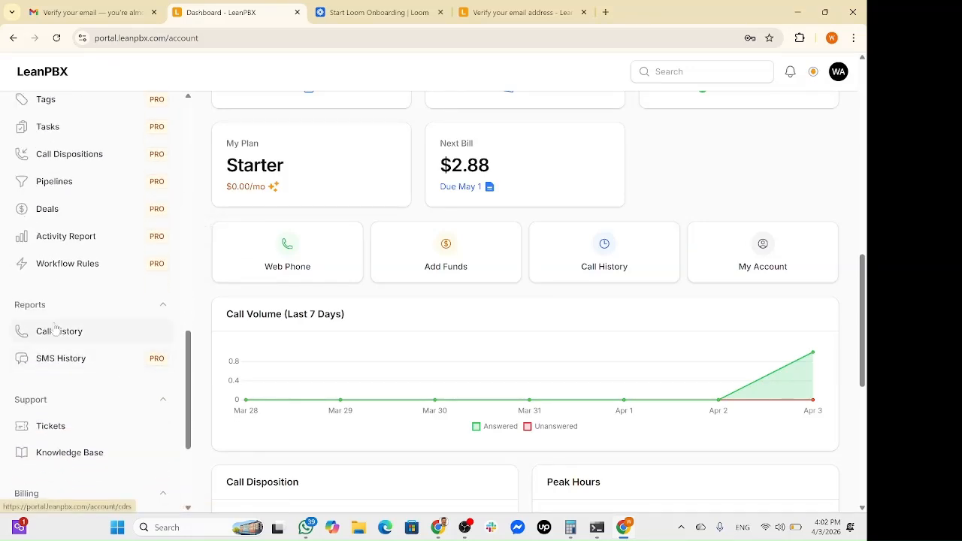
pyautogui.click(56, 331)
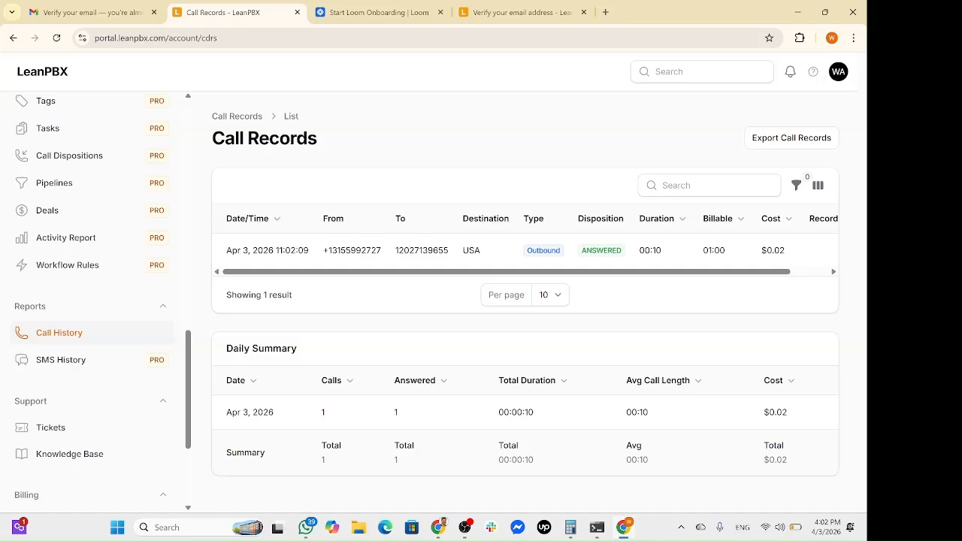
pyautogui.hscroll(1, 416, 254)
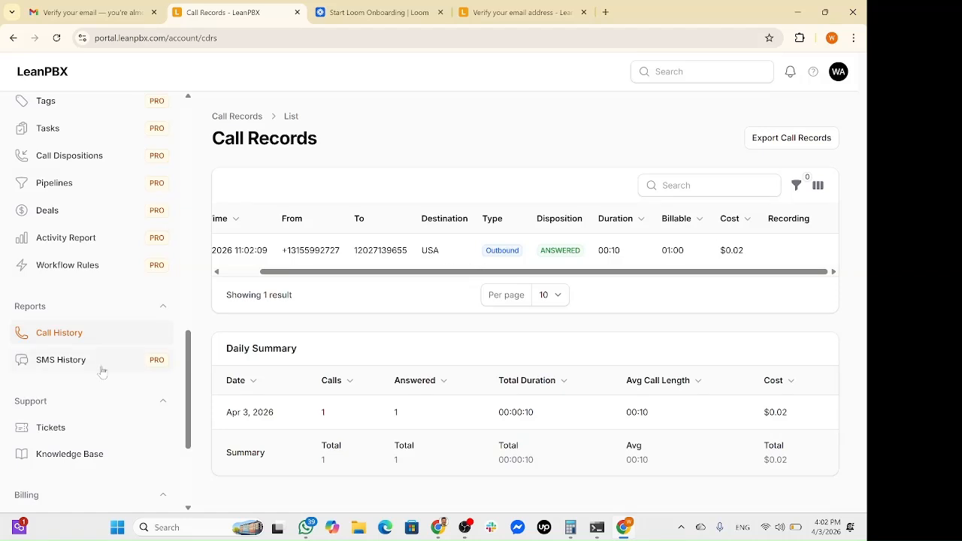
pyautogui.scroll(10, 140, 243)
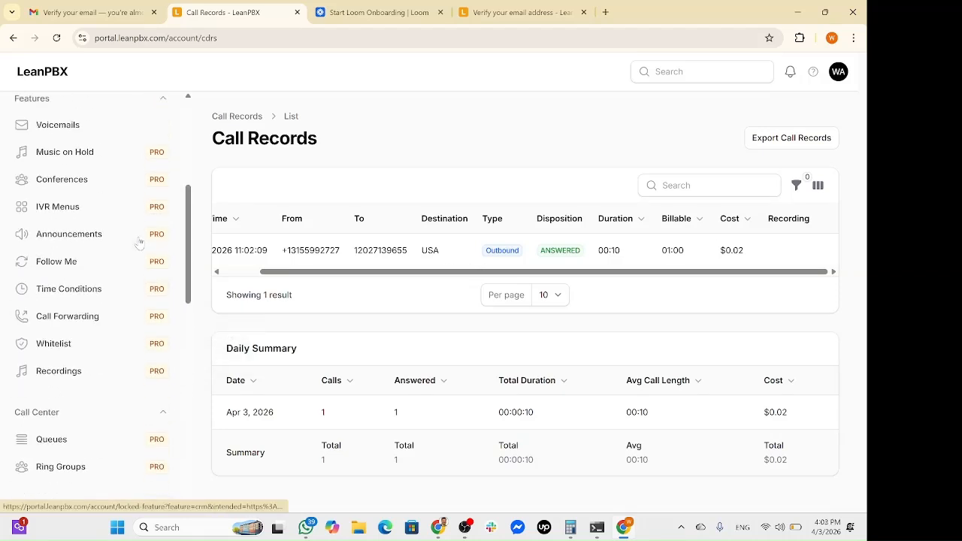